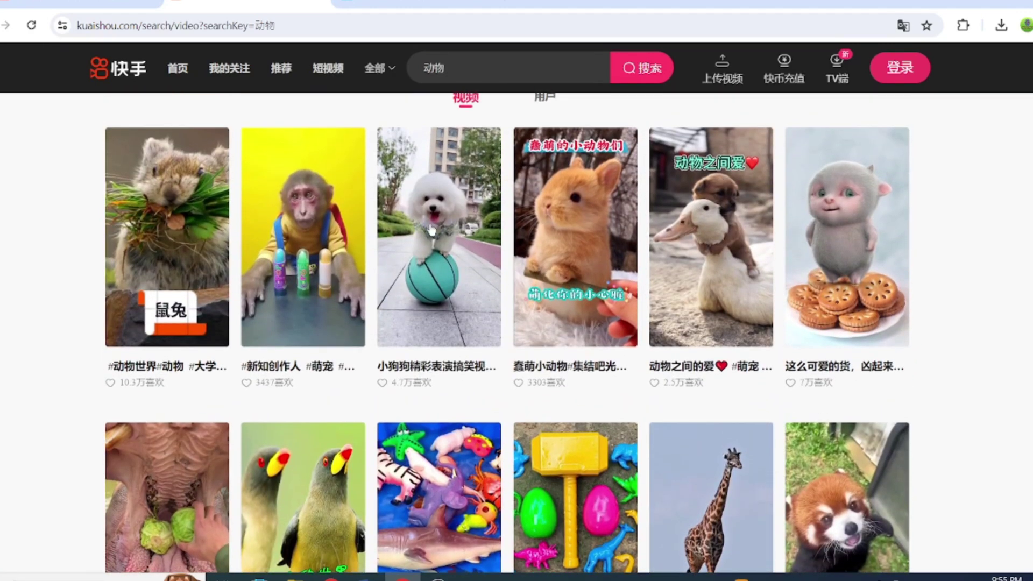
Open the video of the small white dog balancing on a green ball, pause it and copy its share link.
click(432, 231)
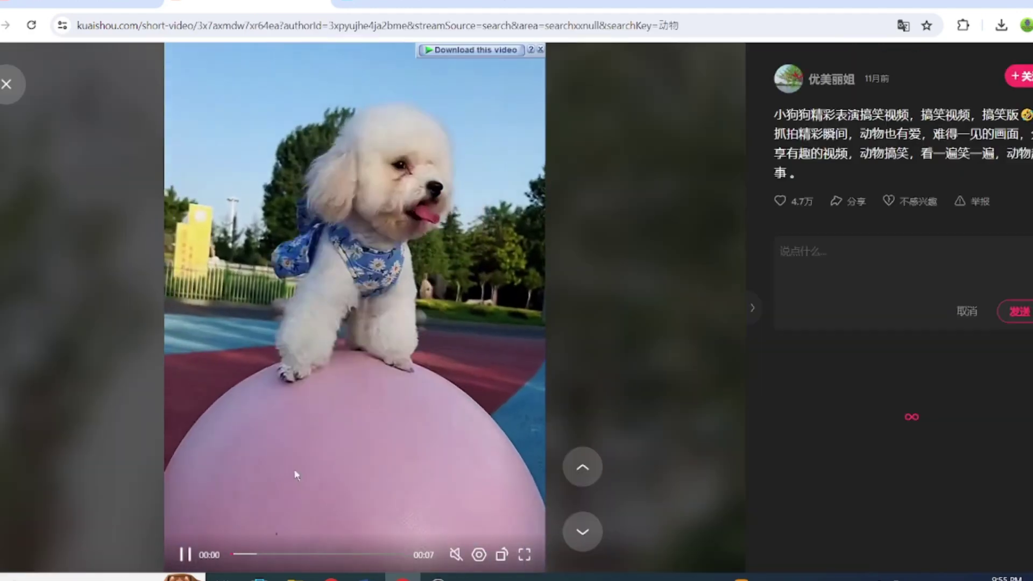
click(186, 555)
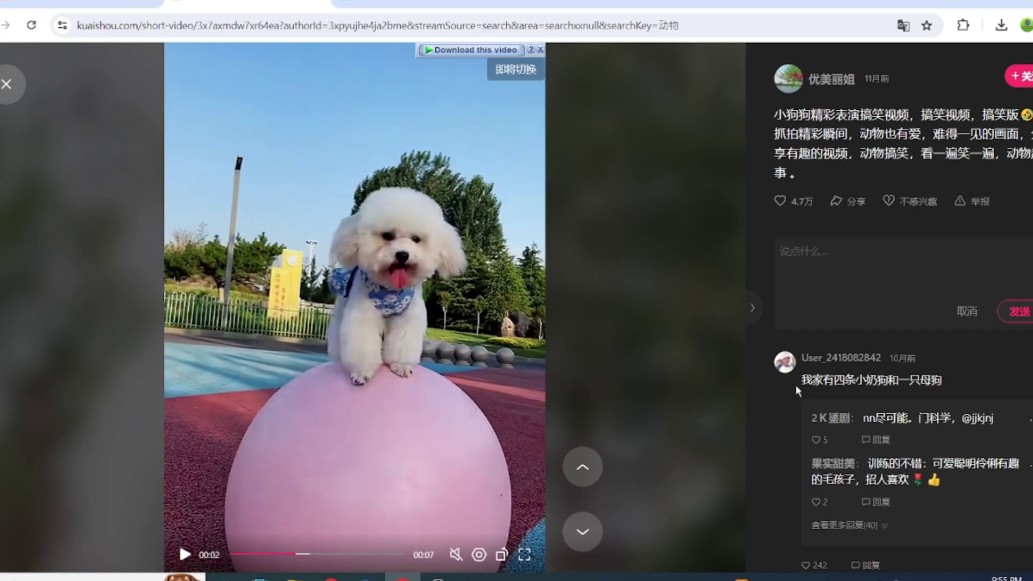
click(185, 555)
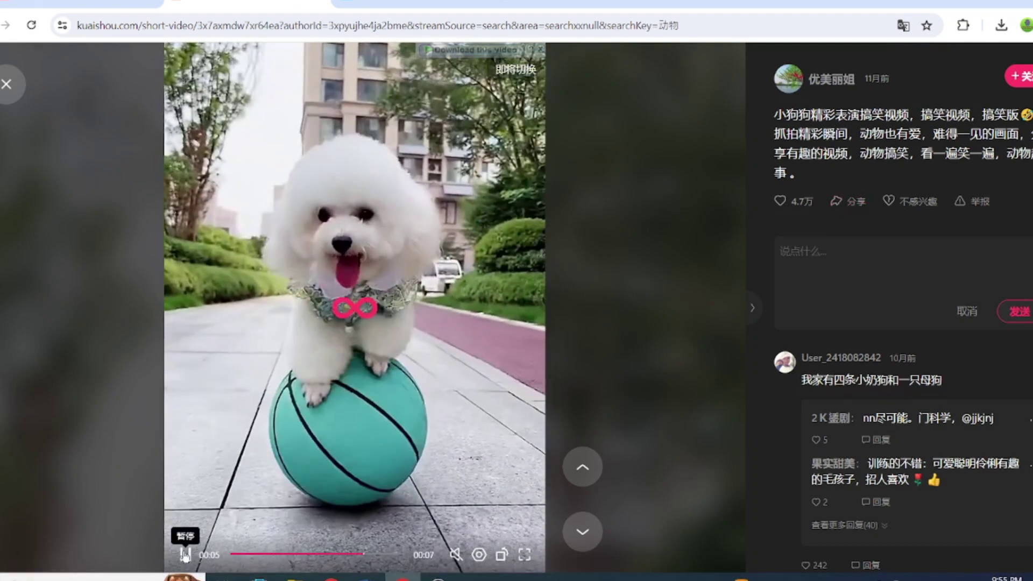
click(185, 555)
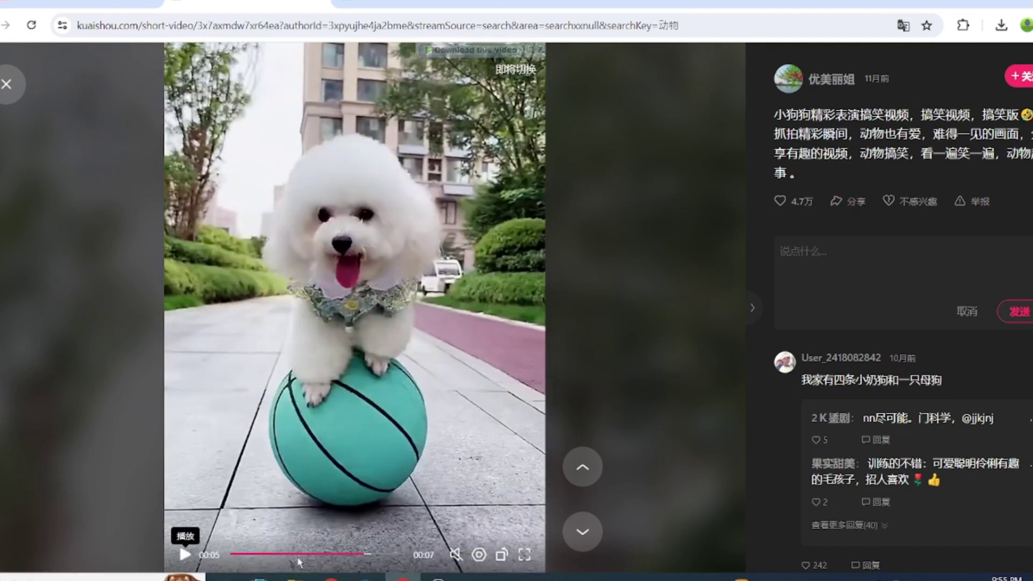
click(846, 202)
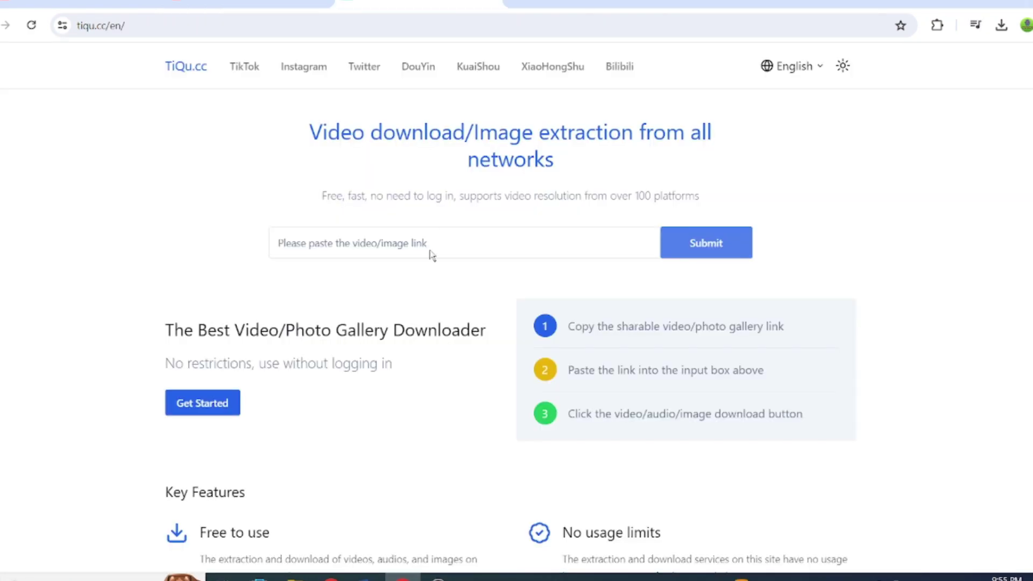
click(473, 73)
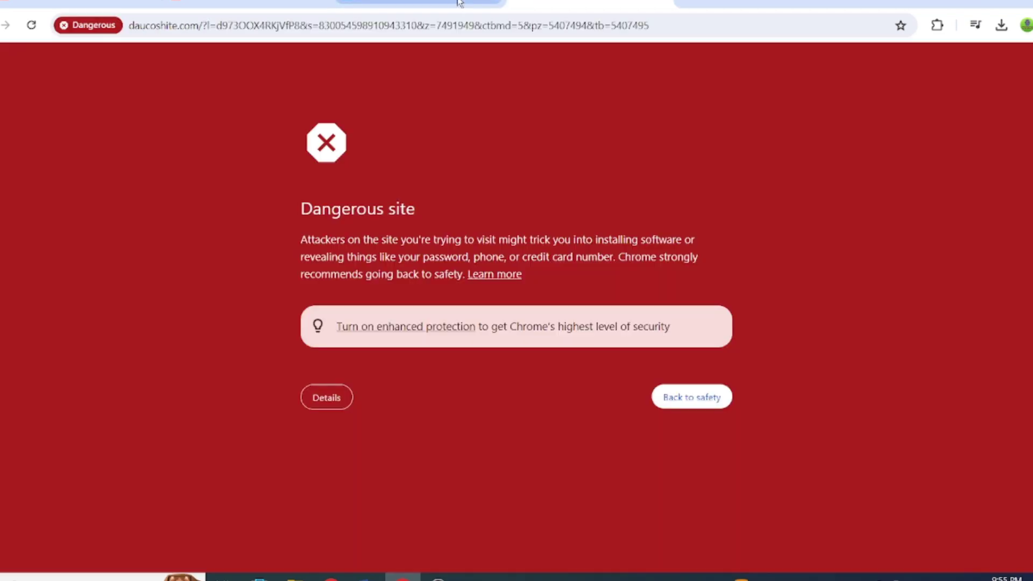
key(ctrl+w)
click(480, 74)
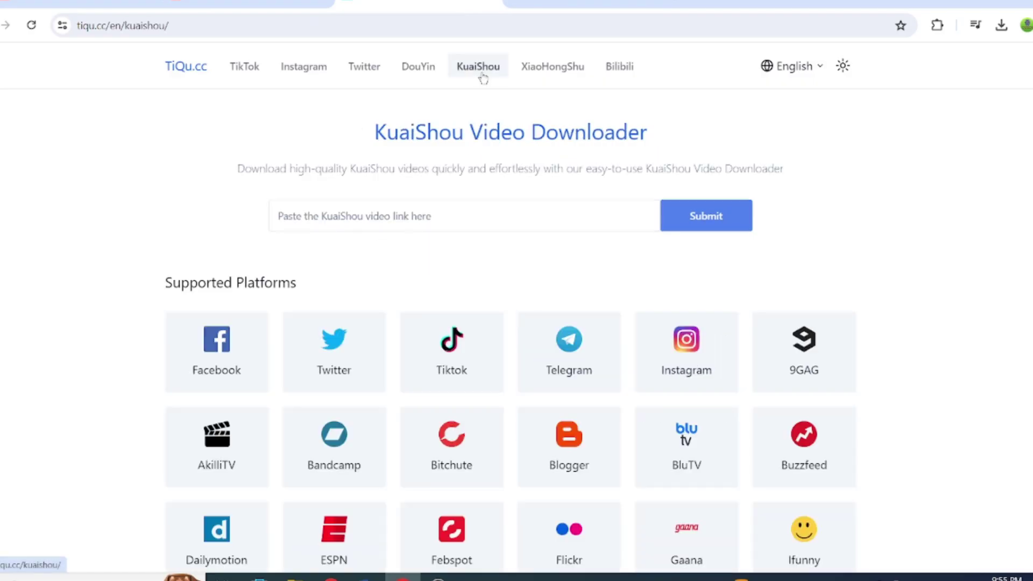
click(401, 219)
text(https://www.kuaishou.com/f/X1HwlQfDNwUE1pp)
click(683, 217)
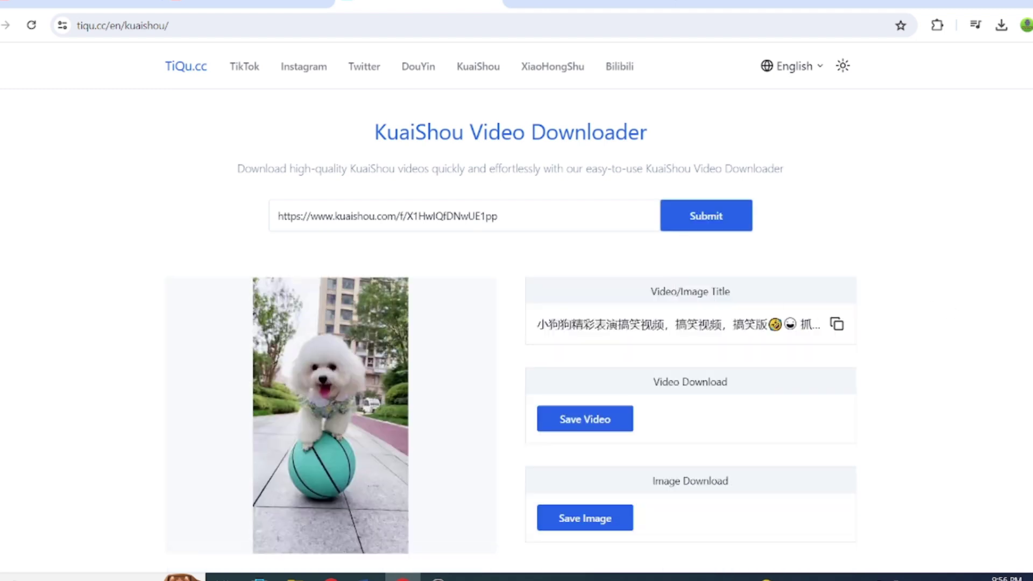
Save the extracted KuaiShou dog video to the computer, closing the pop-up ad page that interferes.
click(1030, 321)
key(ctrl+w)
click(583, 411)
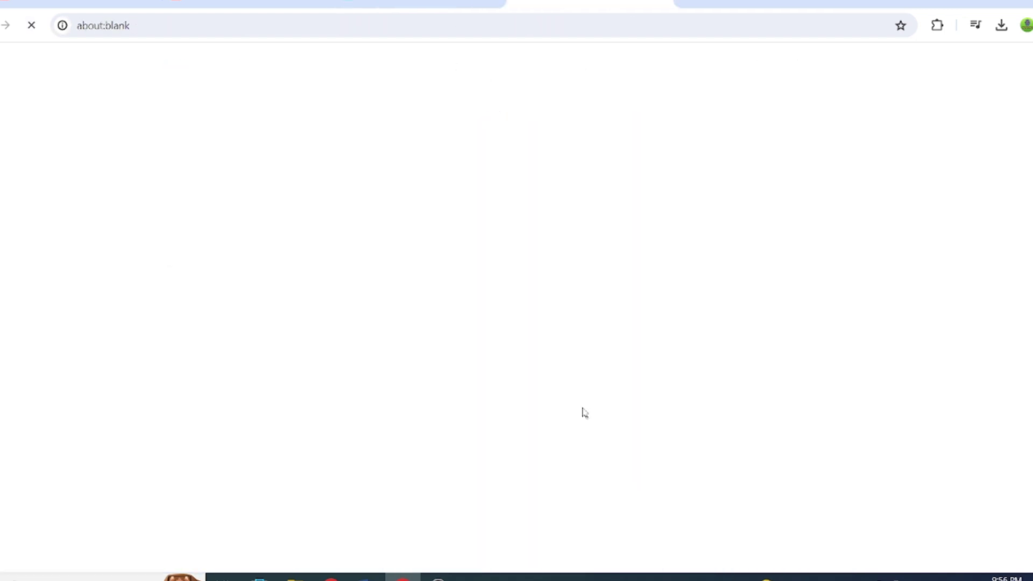
click(529, 349)
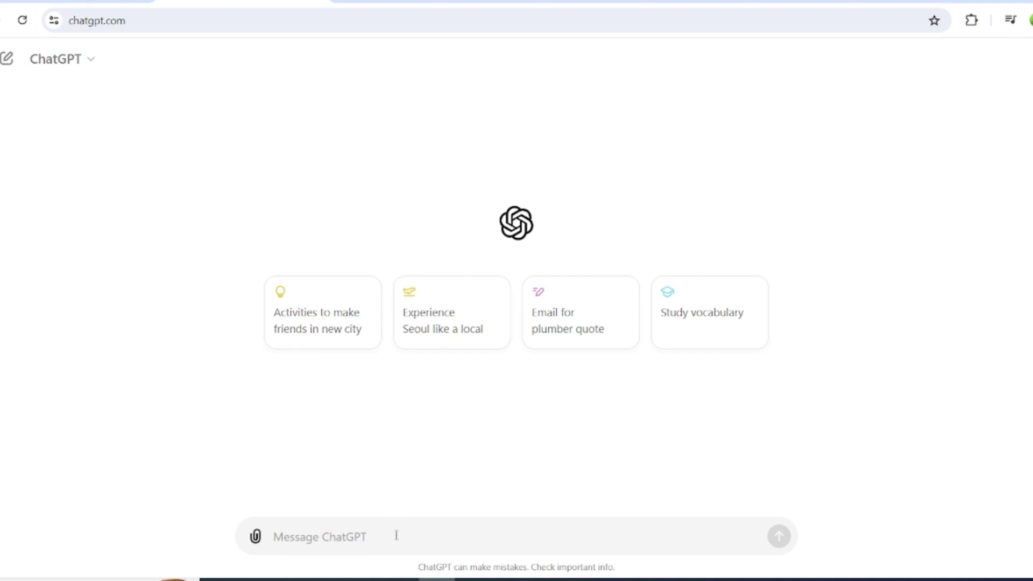
Ask ChatGPT for humorous captions for a pampered-dog video and copy the caption "When your dog's self-care routine puts yours to shame".
text(I have a video of a dog being pampered with special treats, baths, massages, saunas, ear waxing, nail trims, and more. I want to reupload the video with a funny caption. Can you suggest some suitable humorous captions for it?)
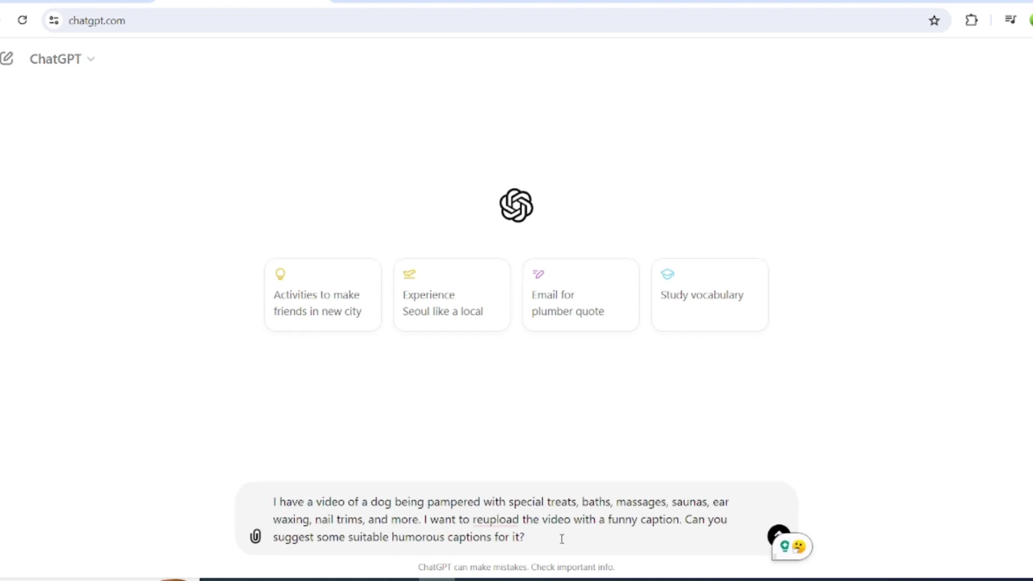
key(Return)
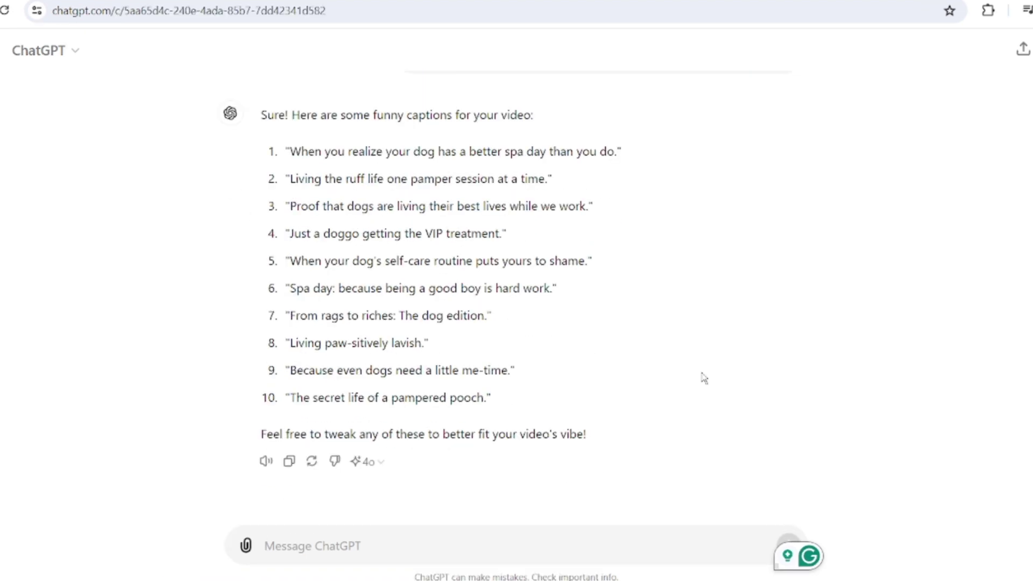
drag(291, 262, 587, 262)
key(ctrl+c)
click(586, 262)
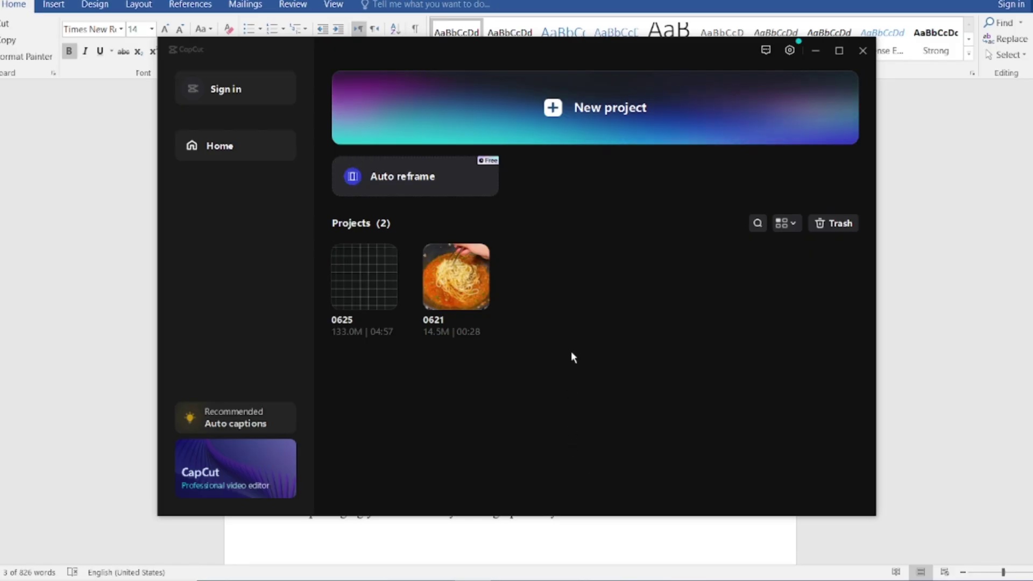
Import the dog video from the Downloads Video folder into a new CapCut project and place it at the start of the timeline.
click(608, 116)
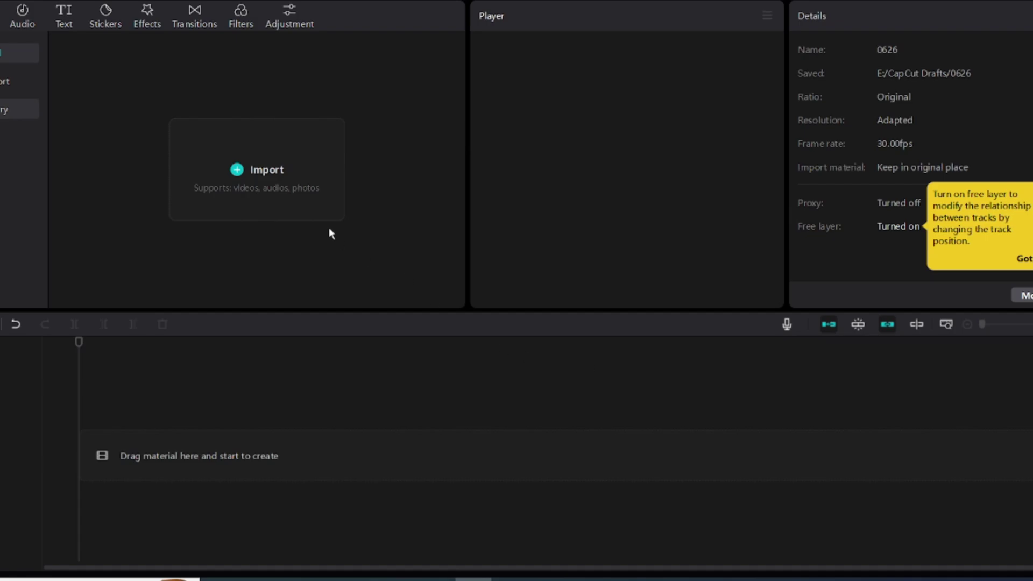
click(252, 167)
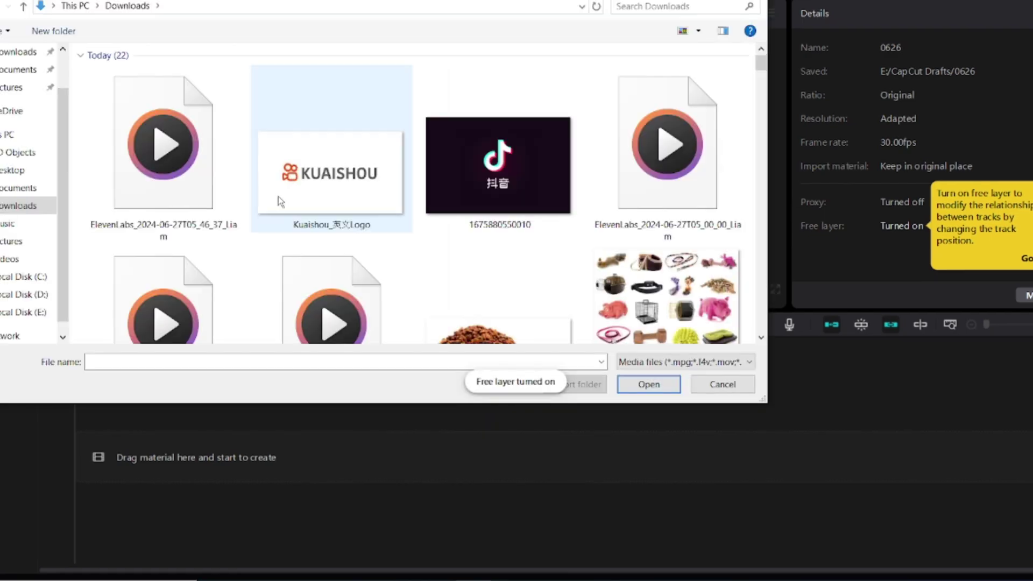
drag(762, 59, 763, 102)
double_click(308, 70)
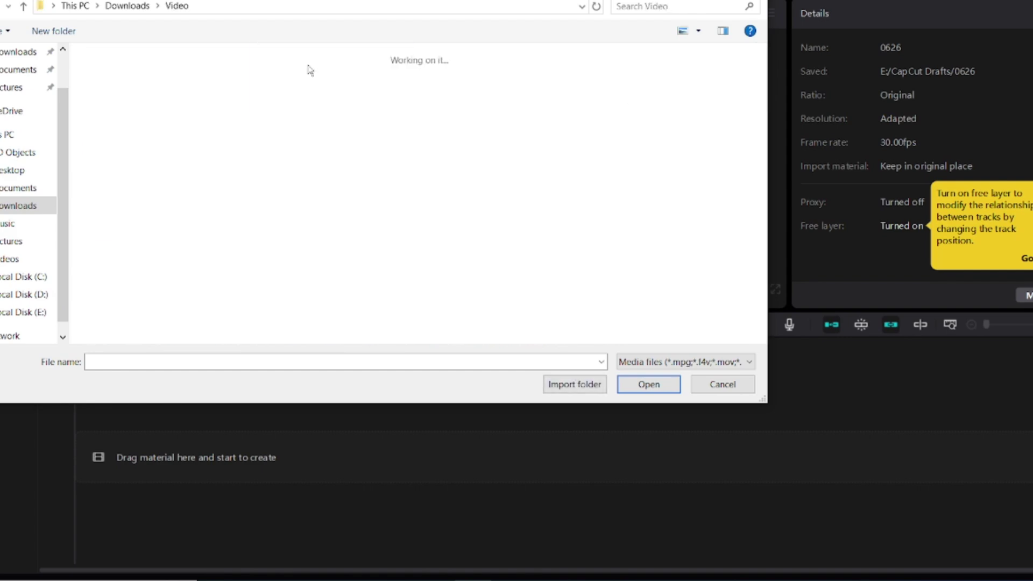
click(193, 71)
click(644, 385)
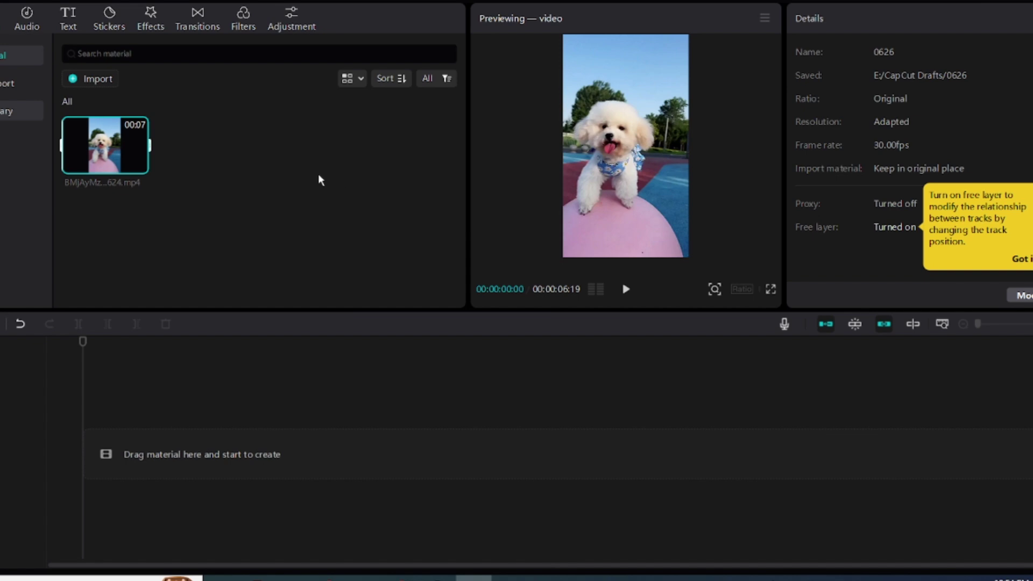
drag(106, 148, 85, 456)
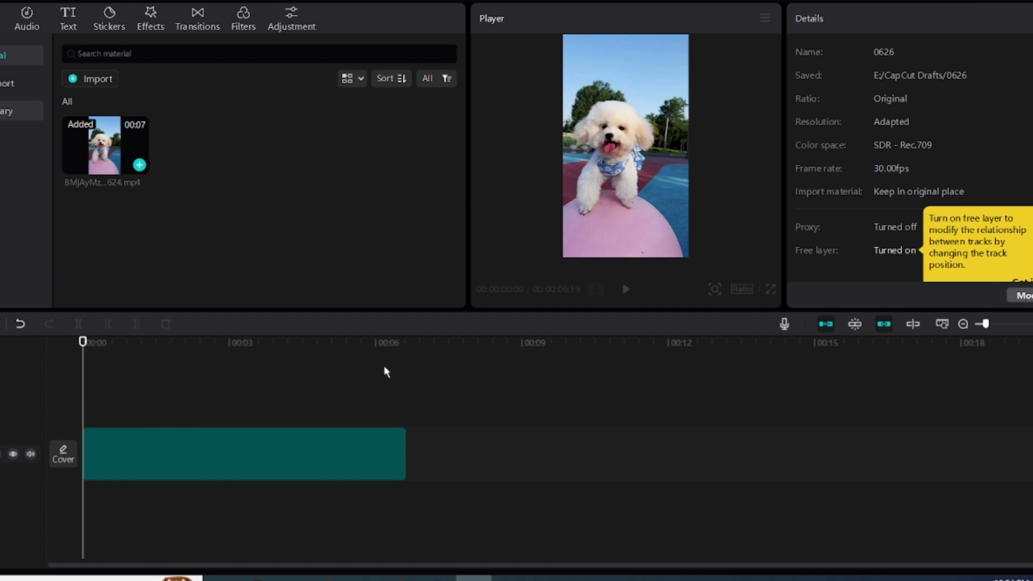
Add a default text clip near the start of the timeline and replace its wording with "When your dog's self-care routine puts yours to shame".
click(68, 19)
mouse_move(107, 126)
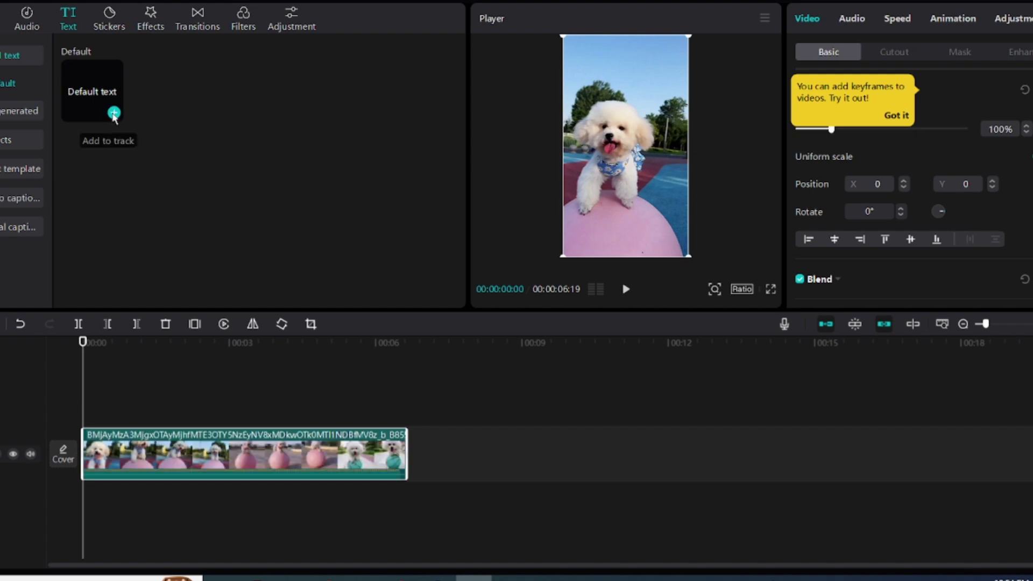
mouse_move(83, 353)
mouse_down()
mouse_move(95, 352)
mouse_move(84, 353)
mouse_up()
click(114, 113)
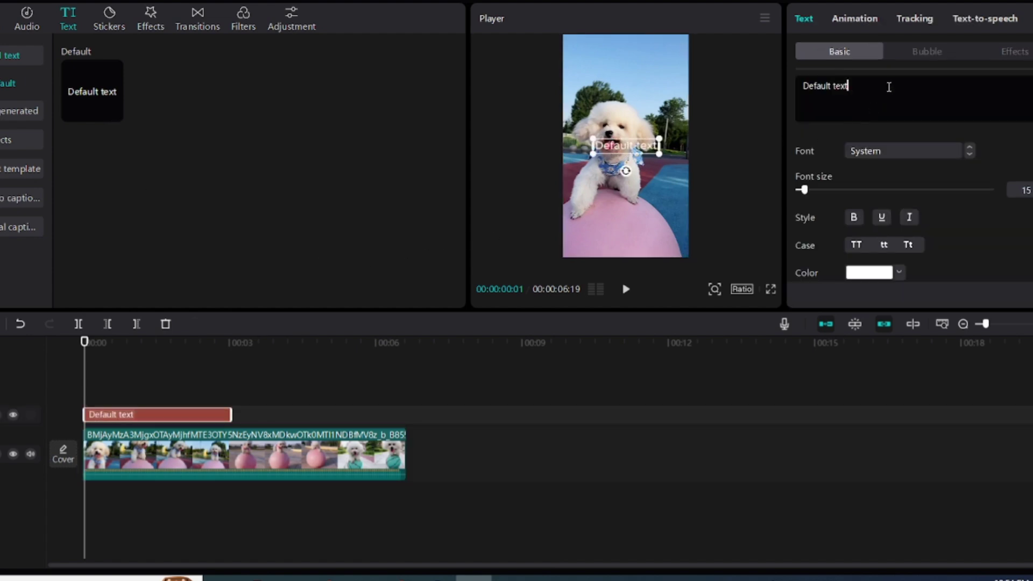
key(ctrl+a)
key(ctrl+v)
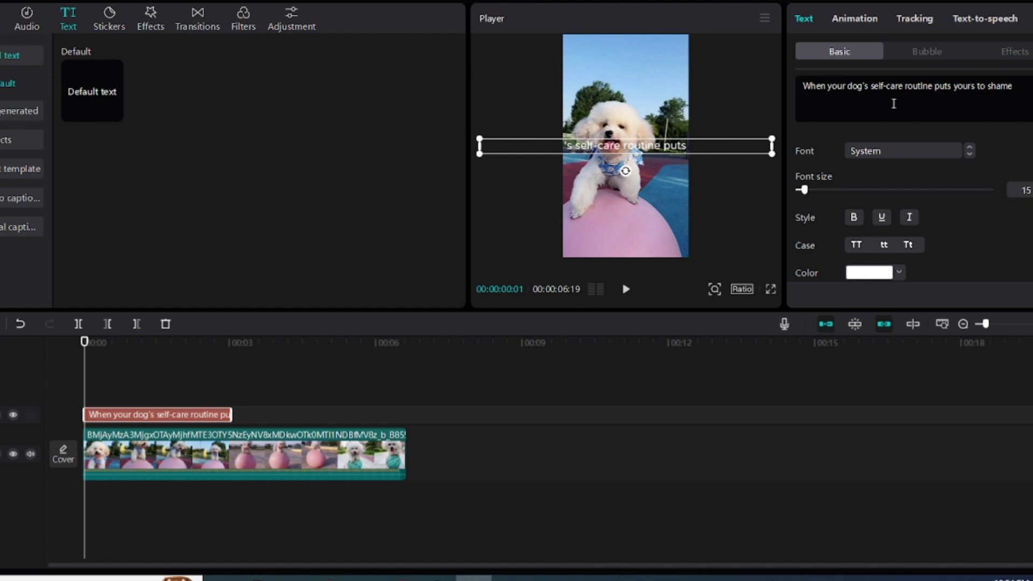
Set the caption's font to ZY Palette and break its text into two lines after "self-care".
click(911, 155)
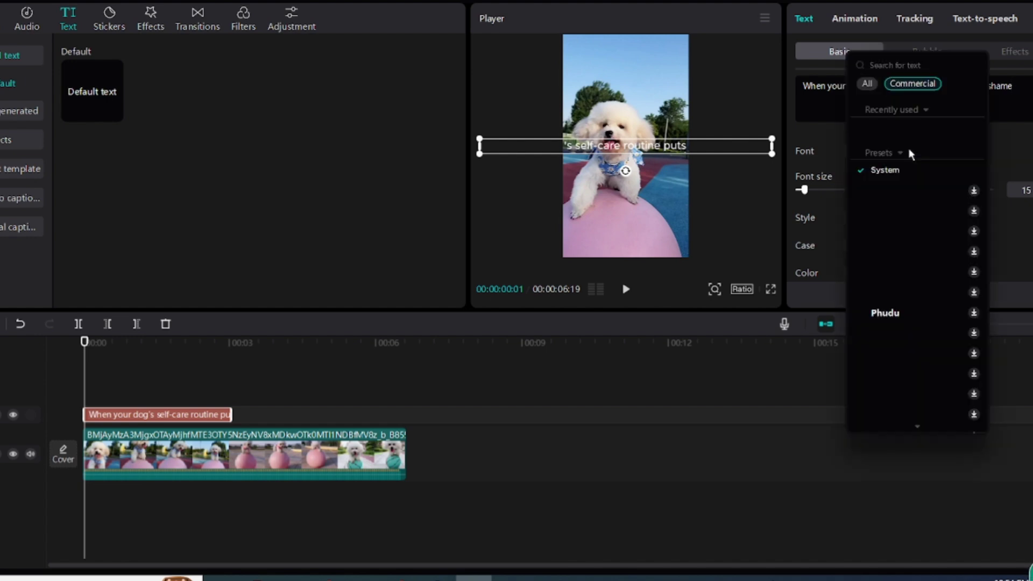
click(907, 131)
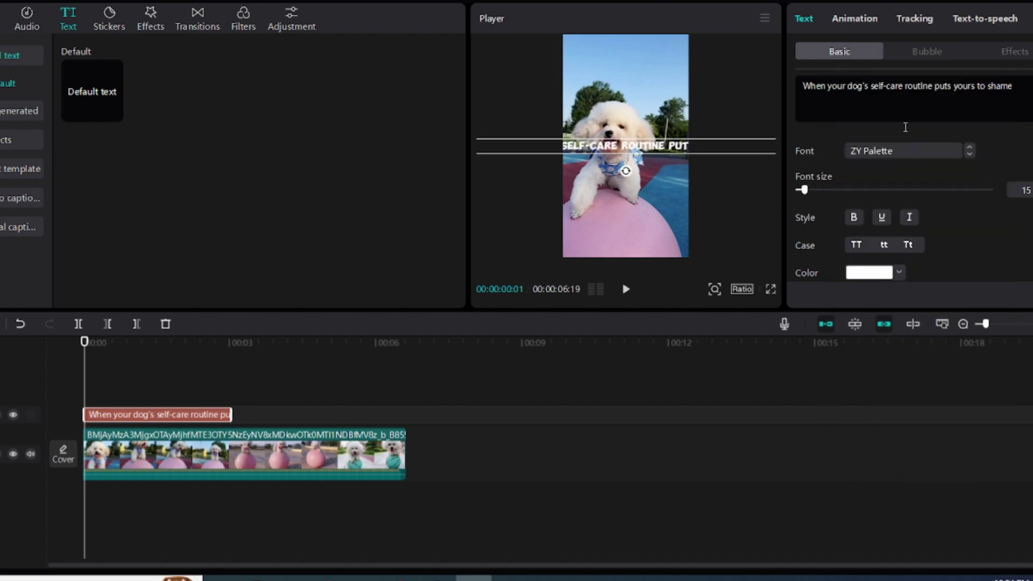
click(902, 85)
key(Return)
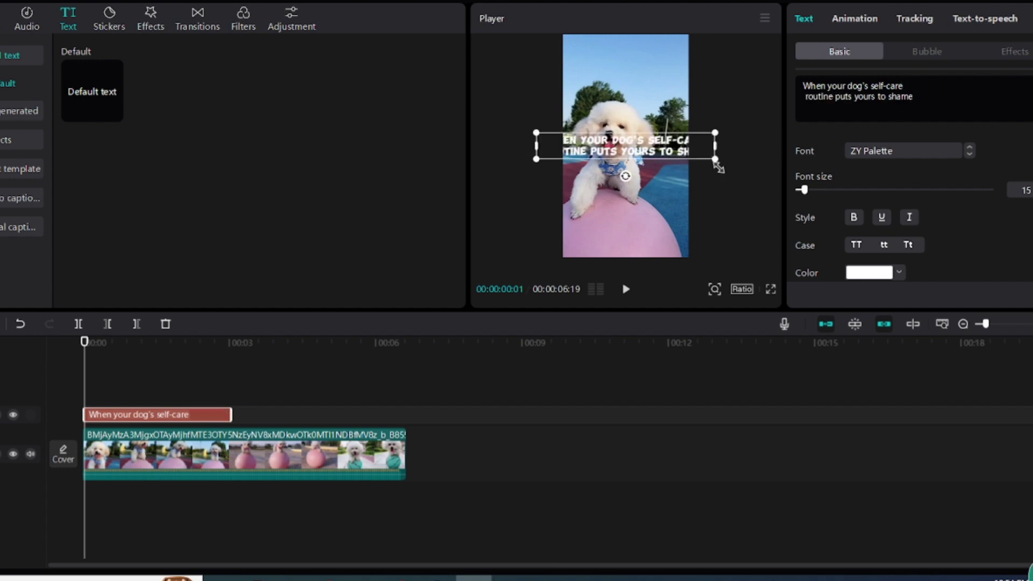
Shrink the caption to fit within the video frame and move it below the dog's face.
drag(715, 160, 689, 142)
click(639, 146)
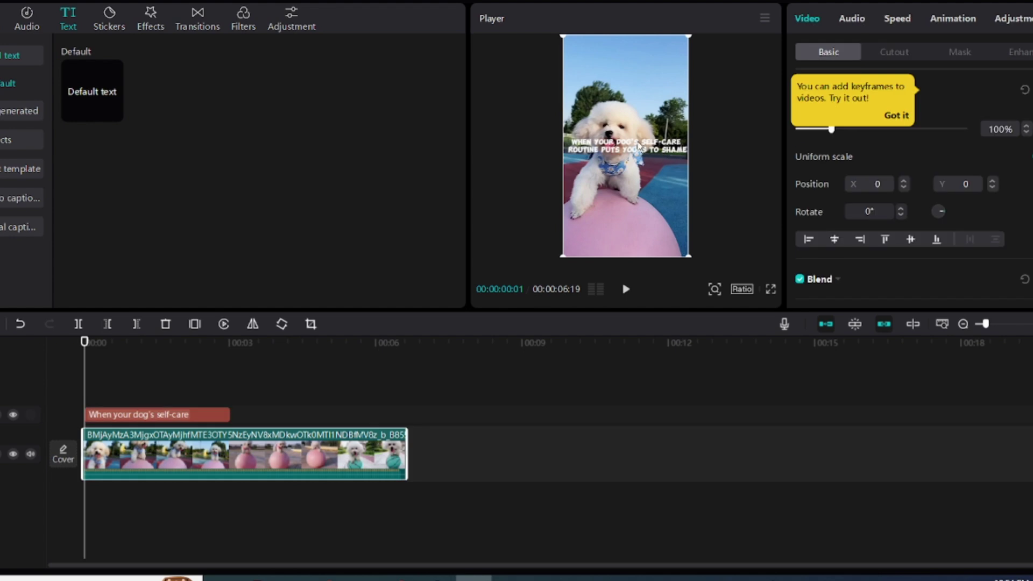
click(187, 418)
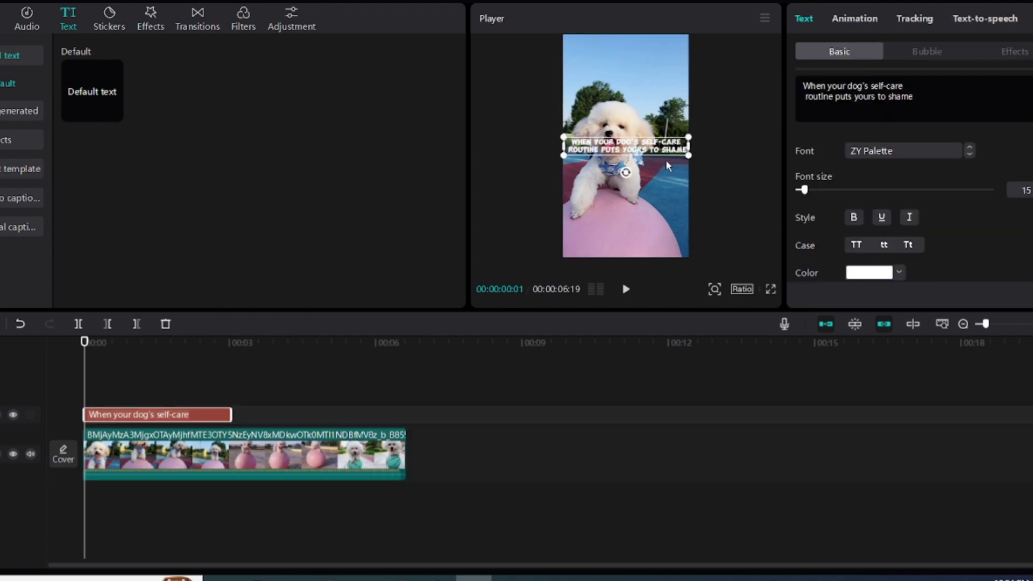
drag(689, 156, 637, 180)
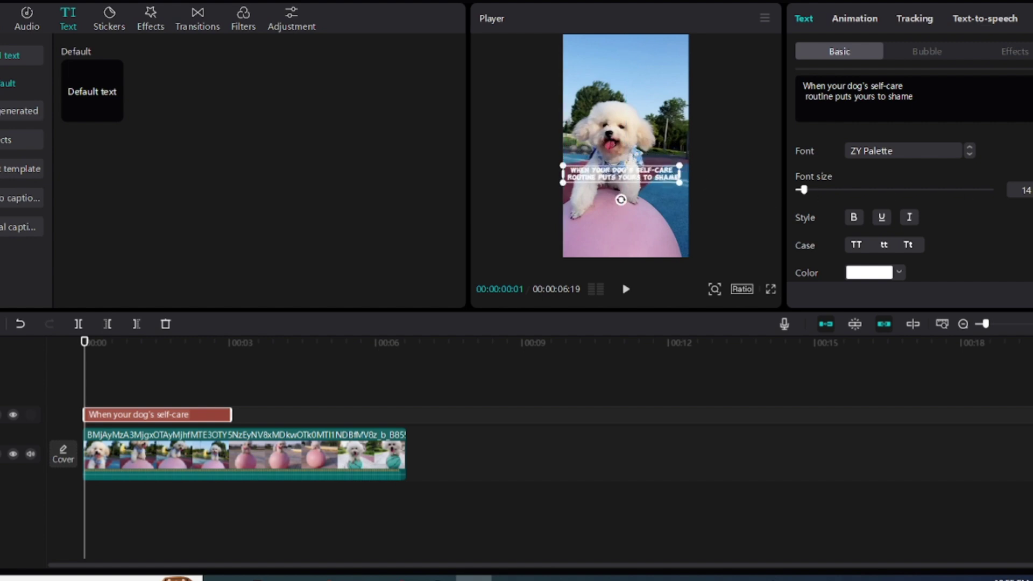
scroll(883, 215, down, 2)
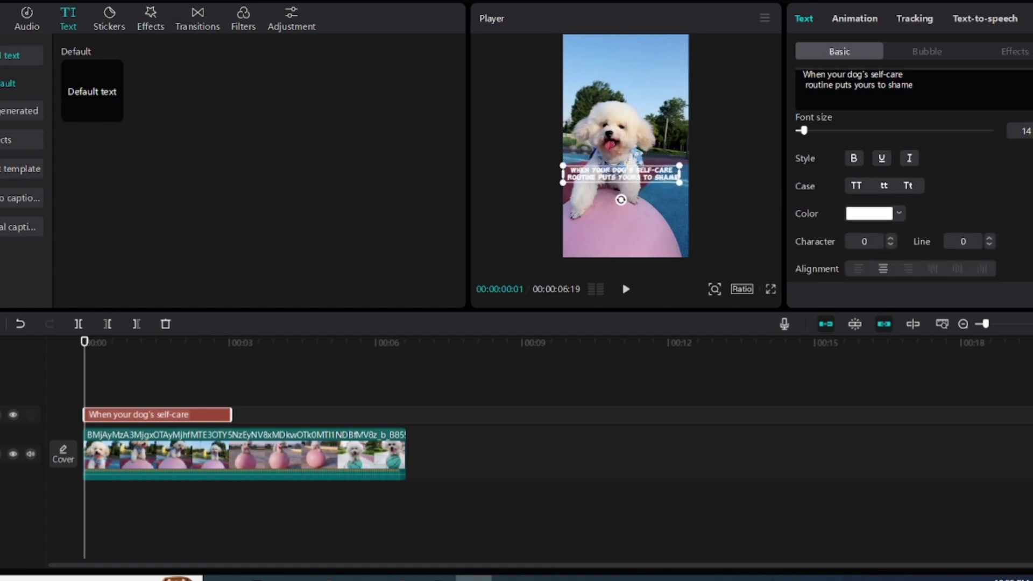
click(875, 210)
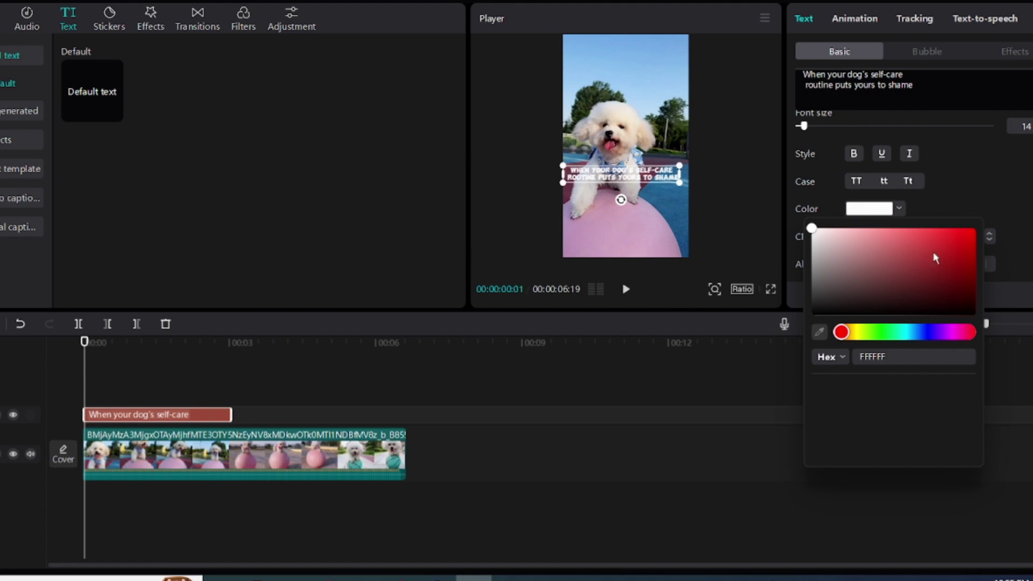
drag(947, 237, 930, 240)
drag(847, 244, 811, 230)
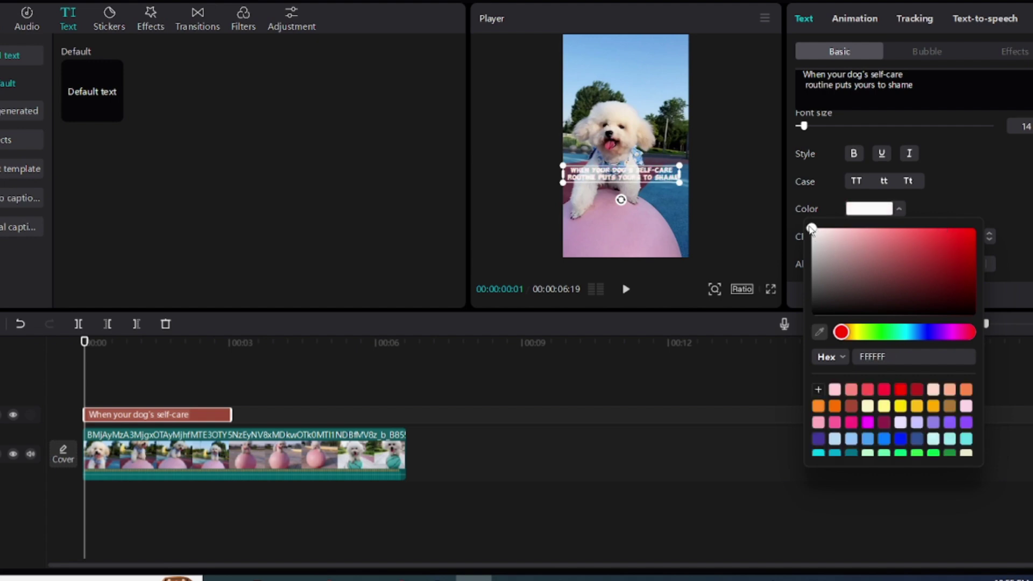
click(980, 153)
Apply the preset text style with orange-yellow lettering and a red outline to the caption.
scroll(931, 182, down, 5)
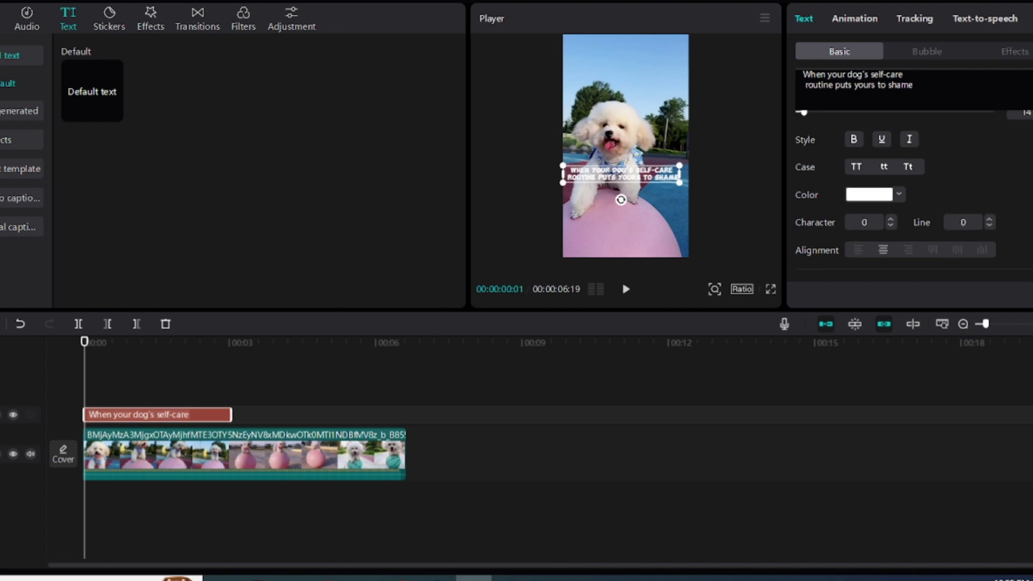
click(931, 181)
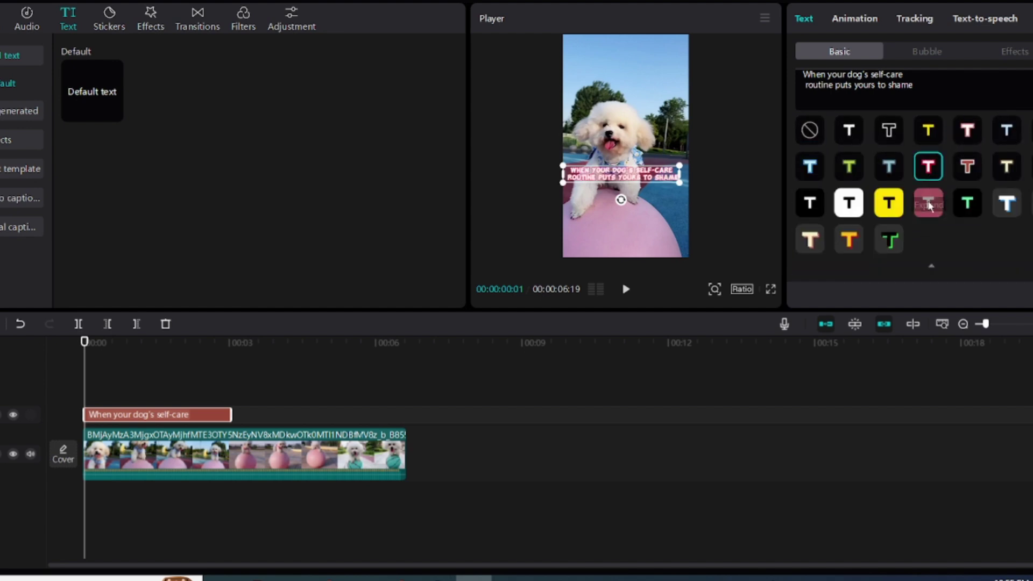
click(811, 241)
click(853, 240)
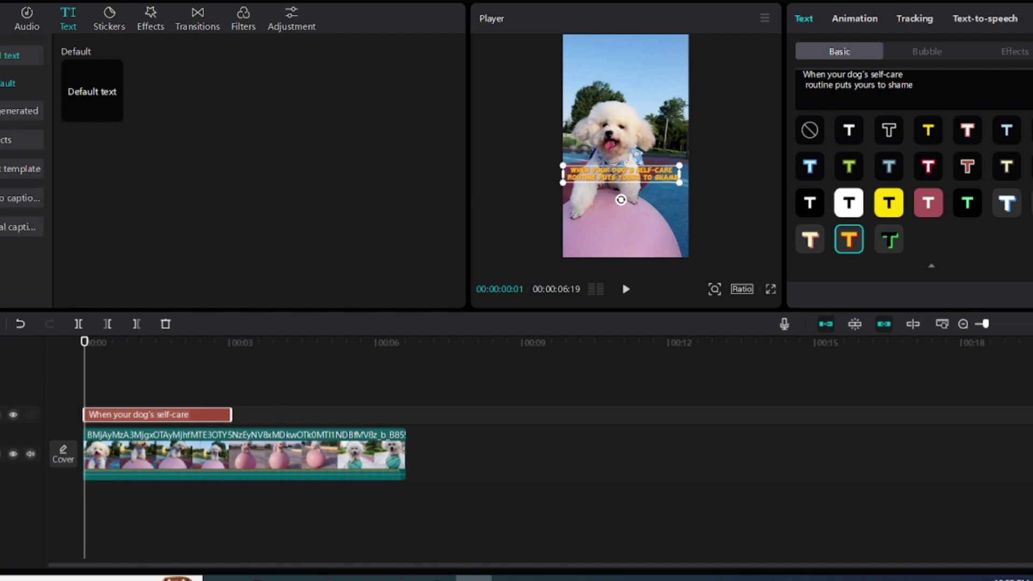
Enable a black stroke with thickness 40 on the caption text.
scroll(913, 194, down, 6)
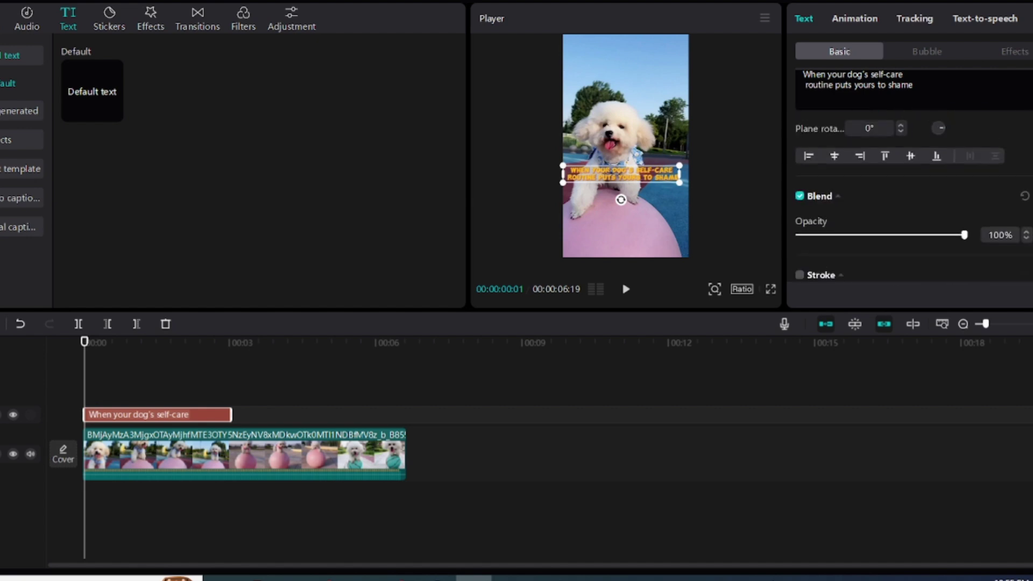
scroll(858, 162, down, 1)
click(800, 148)
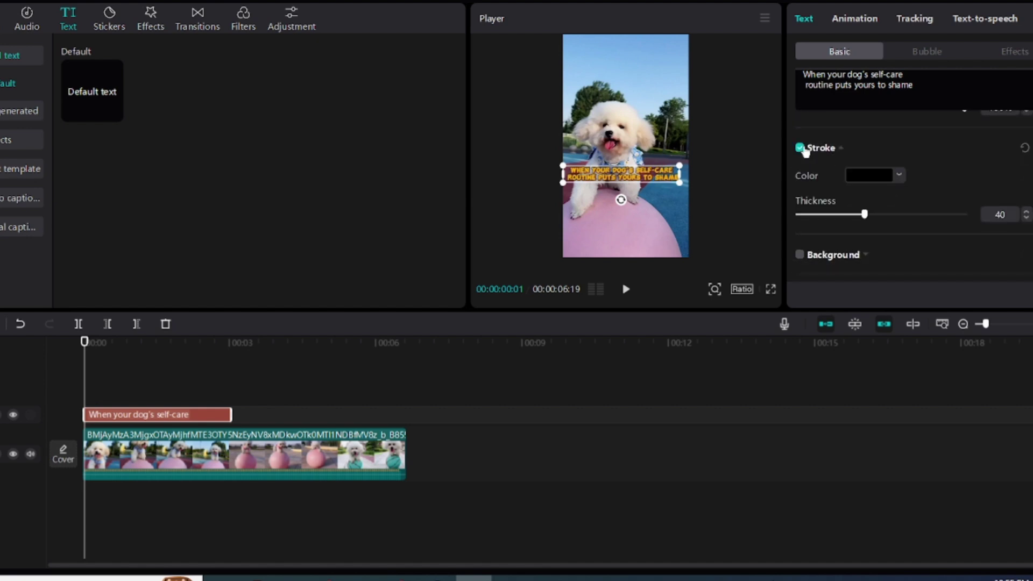
Move the caption up to just below the dog's face and adjust its text box so the text wraps onto four lines.
scroll(882, 158, up, 5)
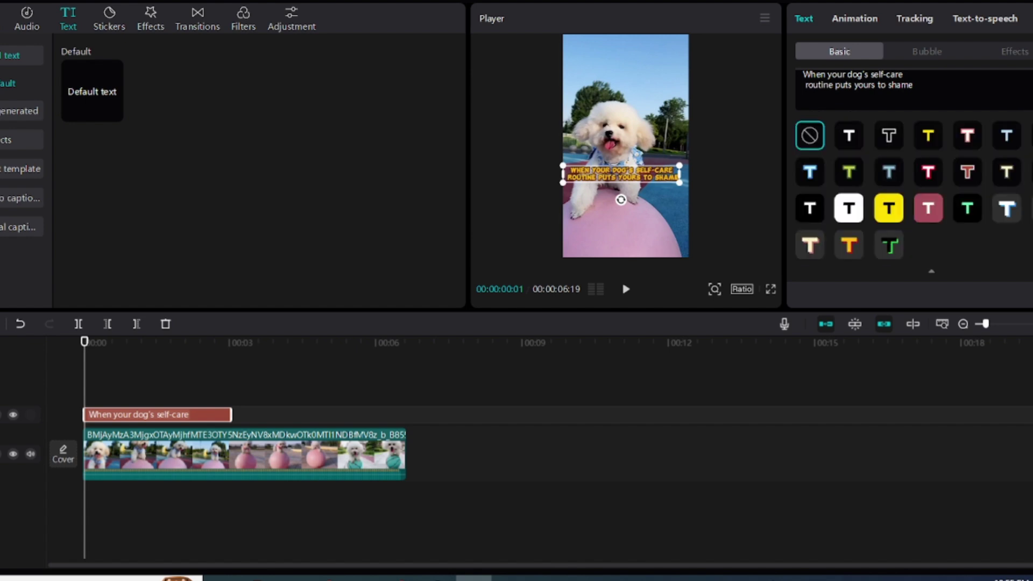
drag(612, 177, 617, 160)
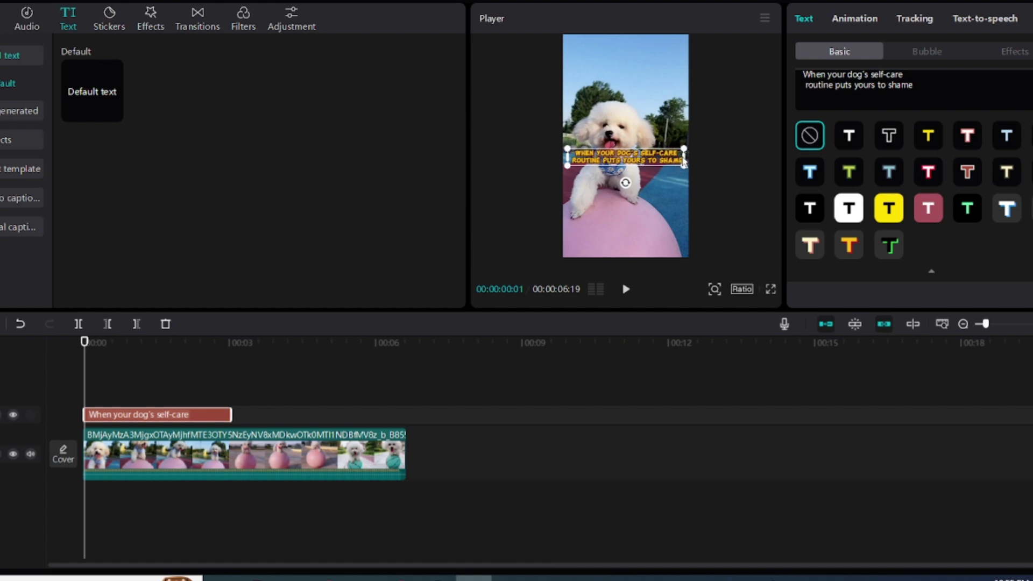
drag(685, 157, 689, 190)
click(637, 176)
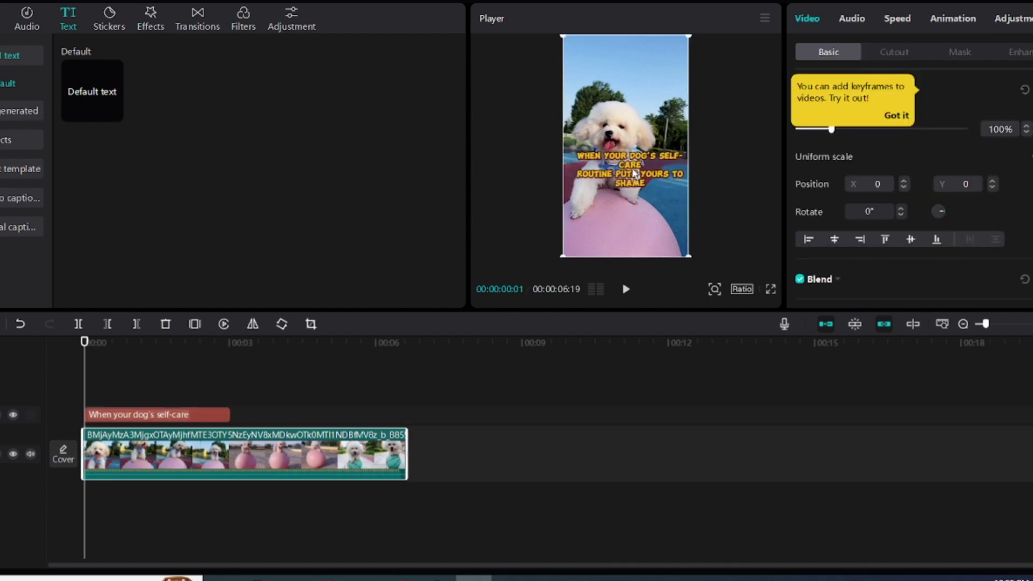
click(161, 414)
click(161, 344)
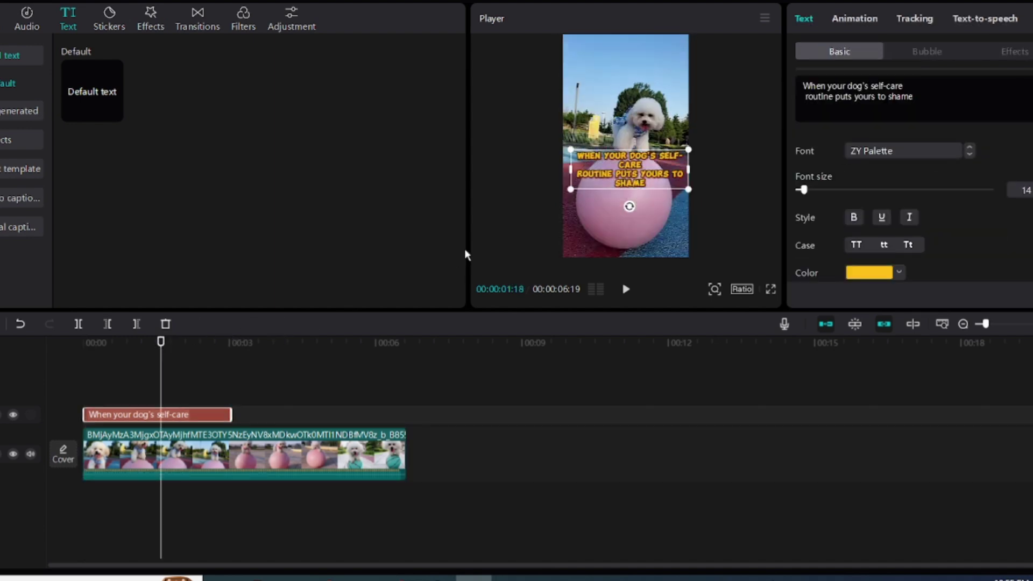
drag(638, 175, 635, 172)
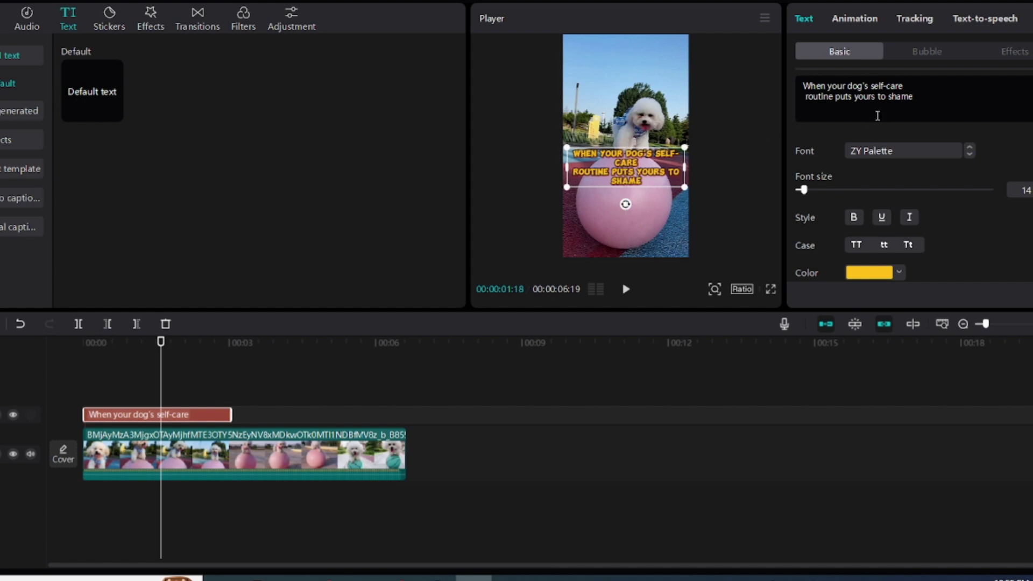
Apply the Type 1 entrance animation with a 2.0-second duration to the caption.
click(858, 19)
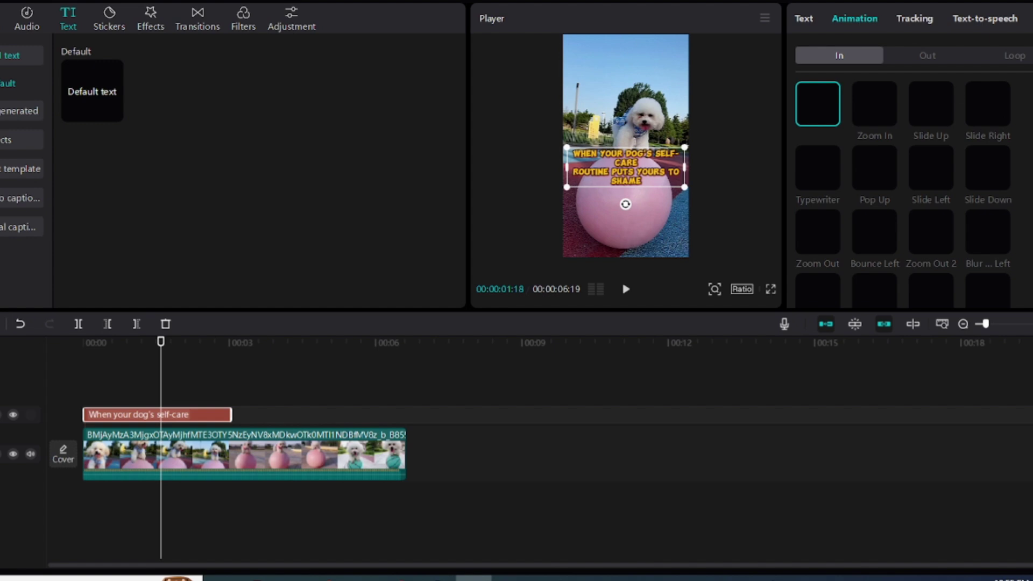
scroll(915, 178, down, 2)
click(931, 172)
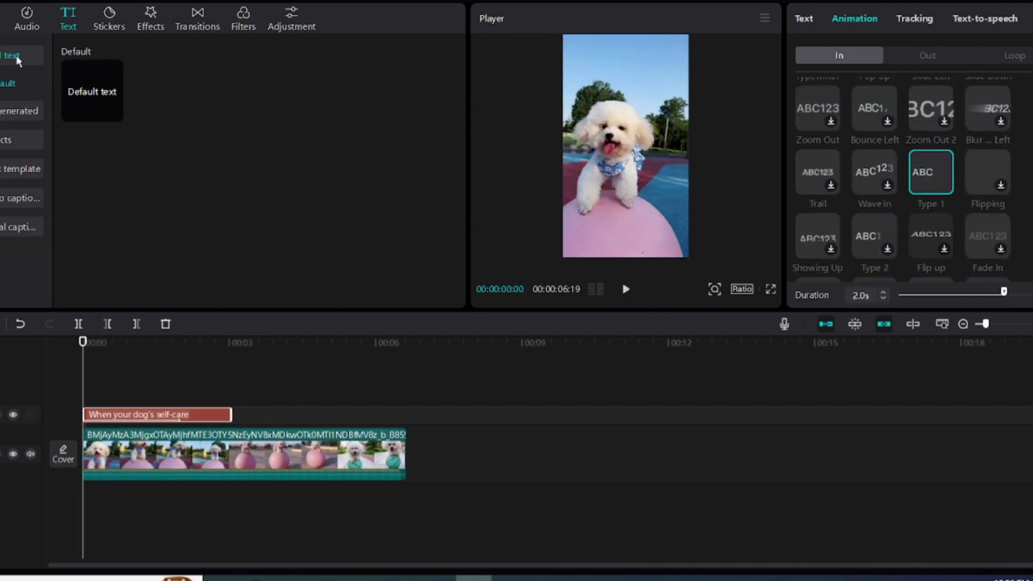
Search the music for "funny sounds", add "Comical, funny sounds for children(1291339)" to the timeline and mute the video clip's original audio.
click(25, 20)
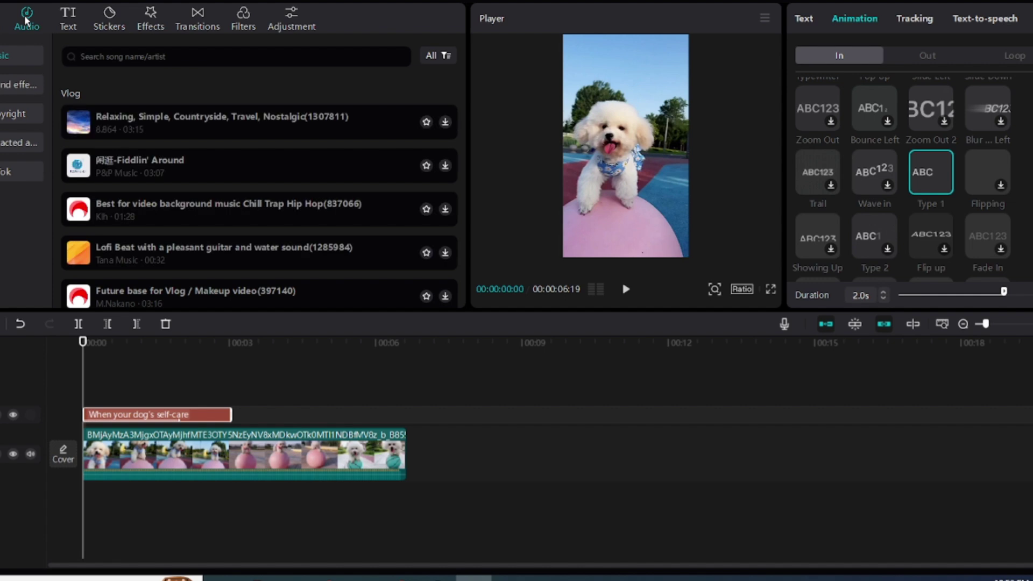
click(197, 56)
text(funny sounds)
key(Return)
click(443, 98)
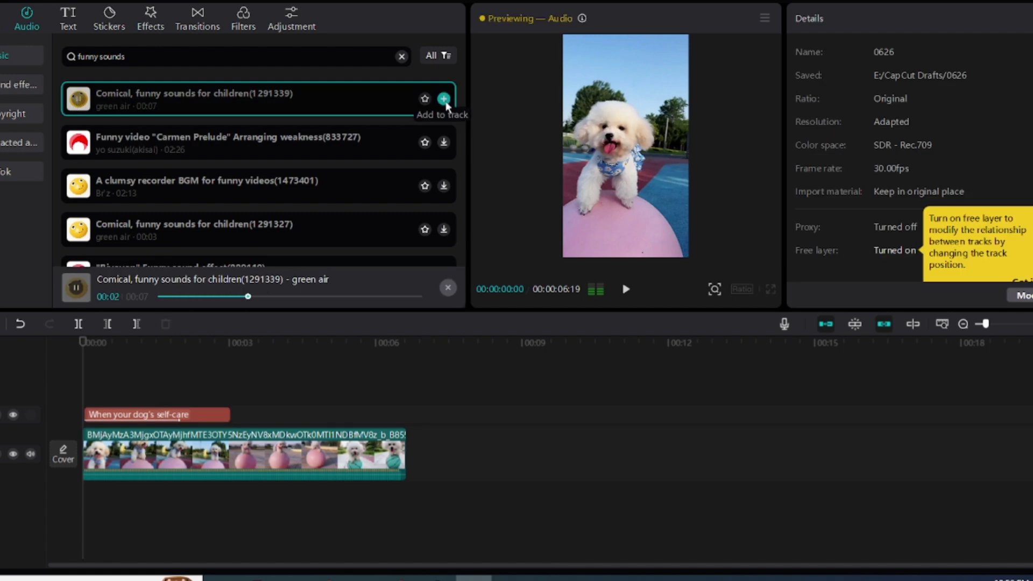
click(444, 98)
click(396, 455)
key(space)
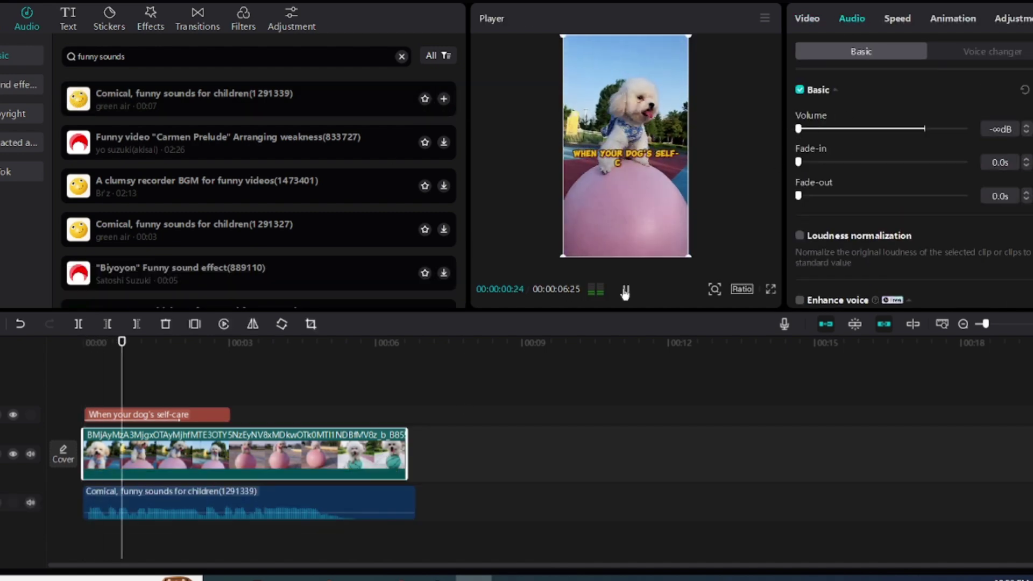
Open the export settings and enter "Funny Sh" as the video's title.
click(957, 1)
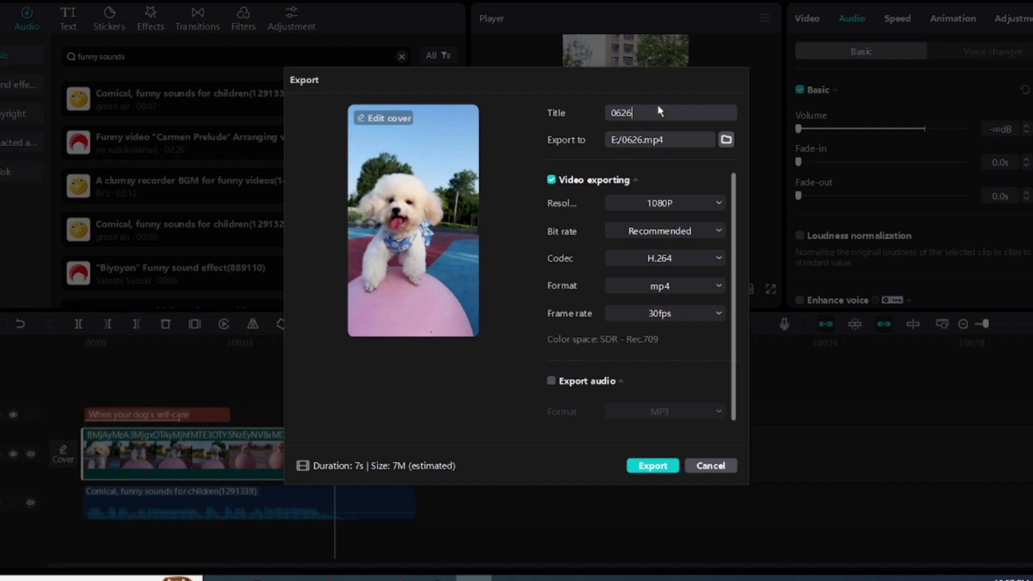
text(Funny Sh)
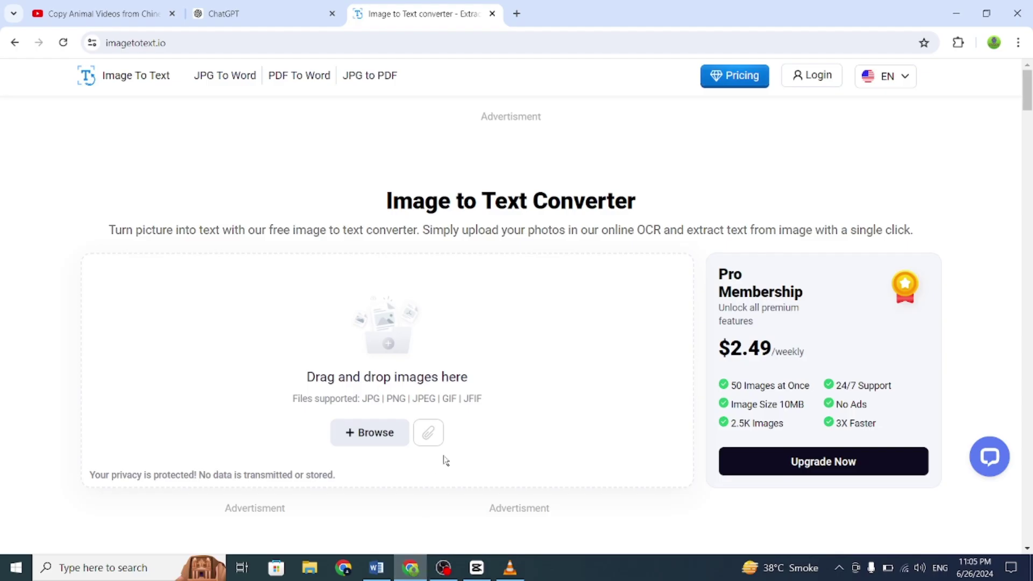
In the imagetotext.io converter, extract the text from the pasted cat video screenshot and select the line 不同心情的滑稽猫.
key(ctrl+v)
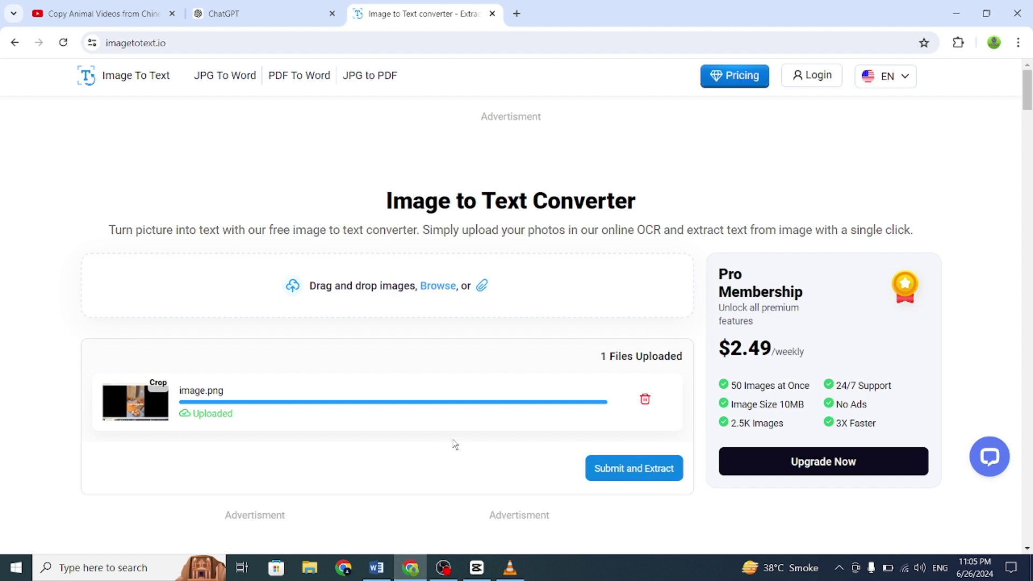
click(605, 469)
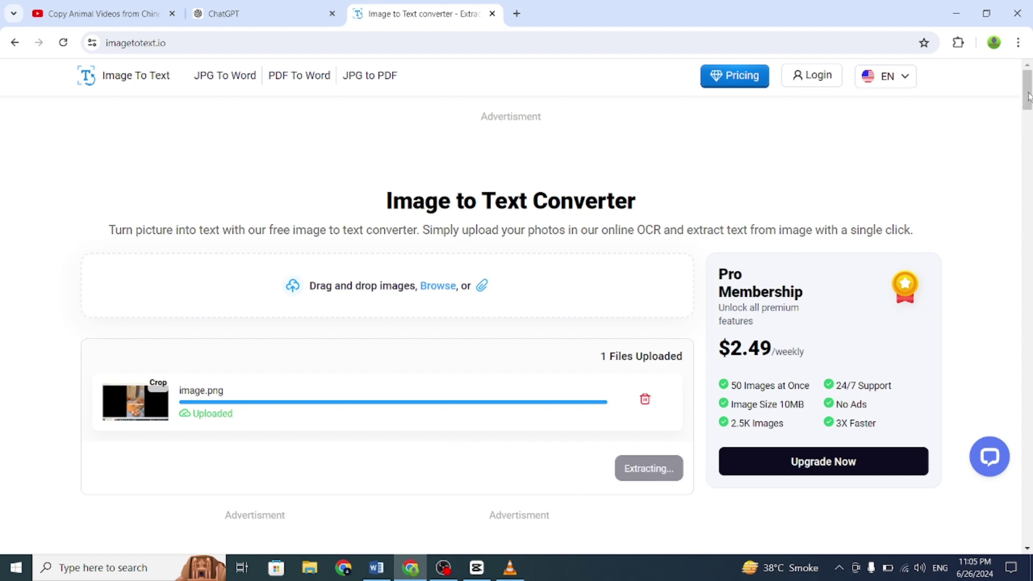
drag(1029, 96, 1028, 116)
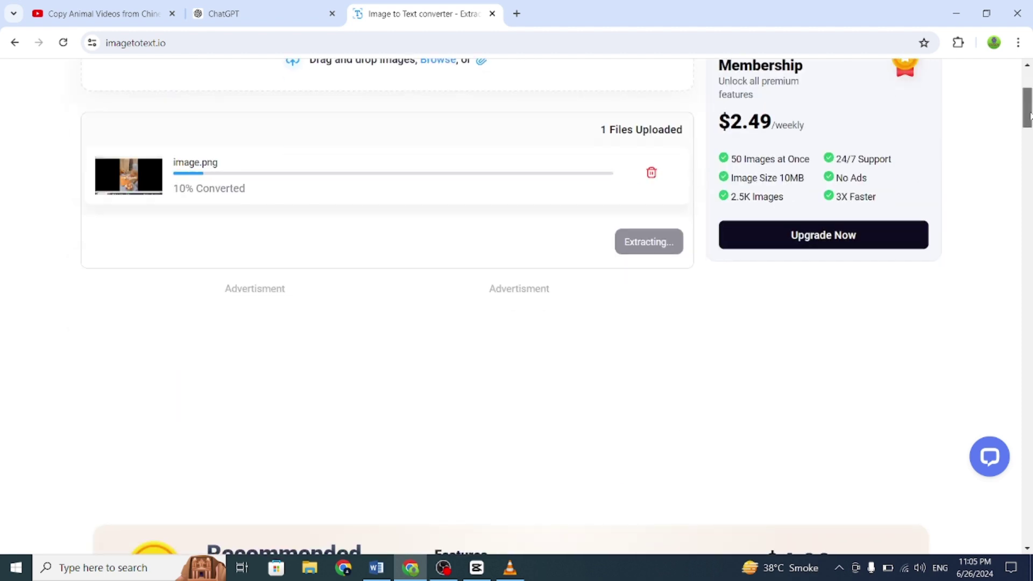
drag(180, 228, 268, 229)
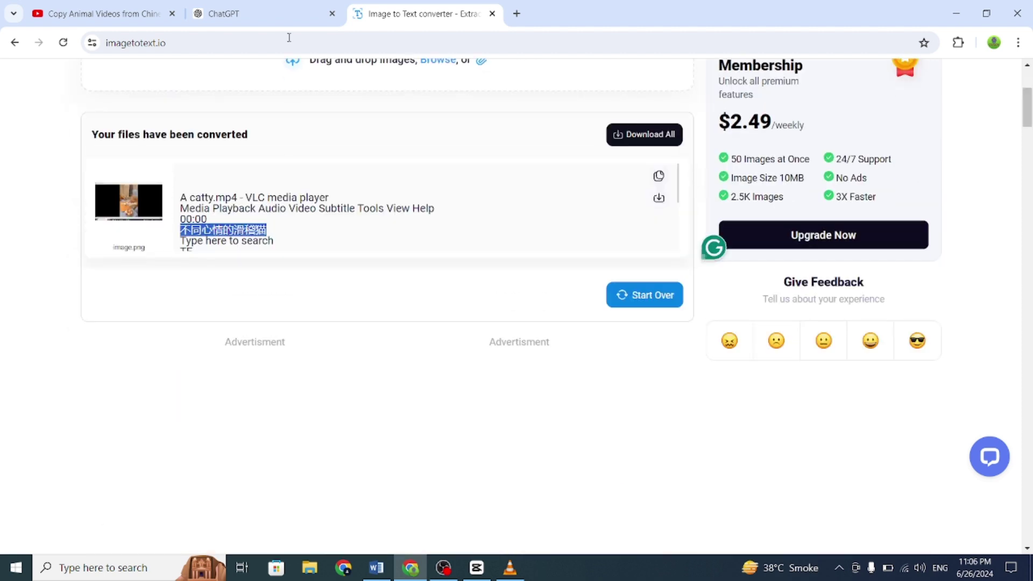
Ask ChatGPT to convert 不同心情的滑稽猫 into English and copy the translated title.
click(253, 14)
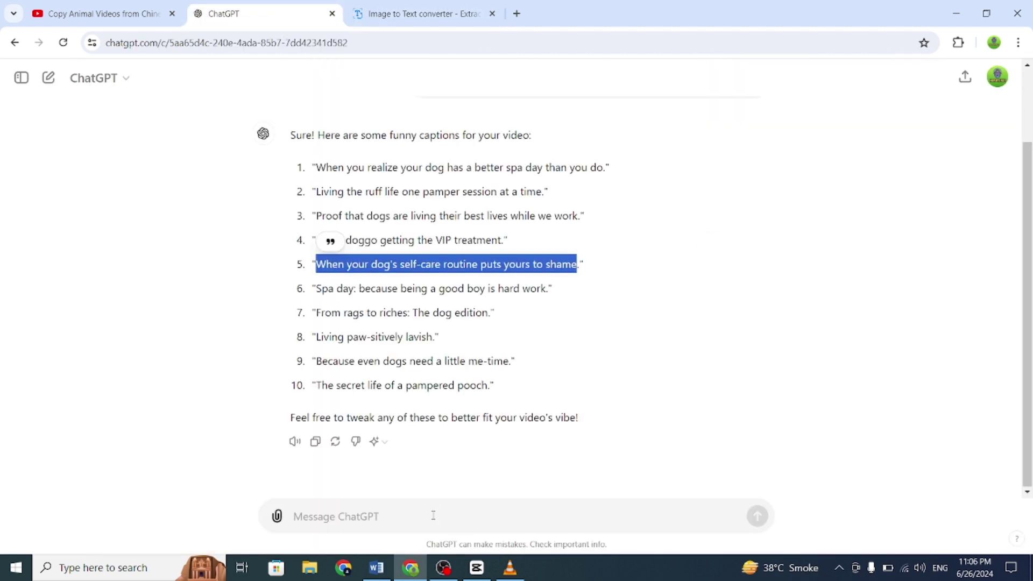
click(434, 516)
text(不同心情的滑稽猫)
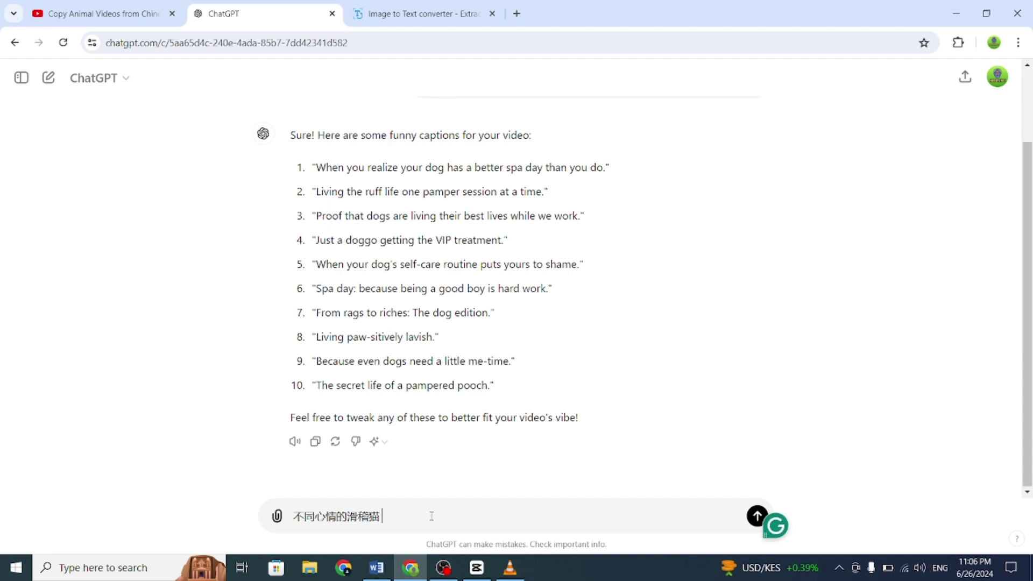
key(Return)
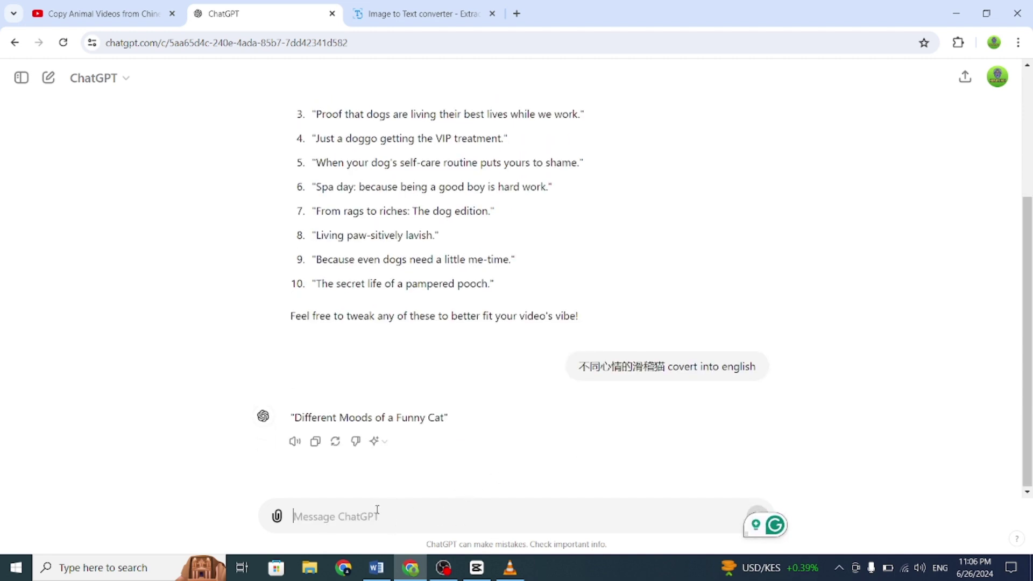
drag(297, 417, 449, 417)
key(ctrl+c)
Switch to CapCut and add a default text at 00:00:00:13 reading "Different Moods of a Funny Cat".
key(alt+Tab)
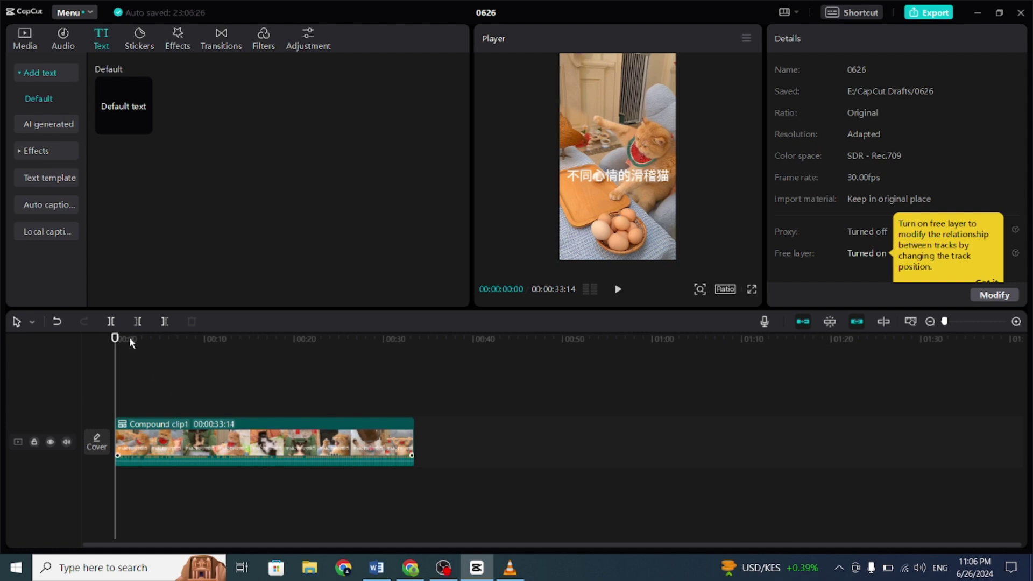
click(161, 343)
drag(161, 343, 119, 341)
click(144, 127)
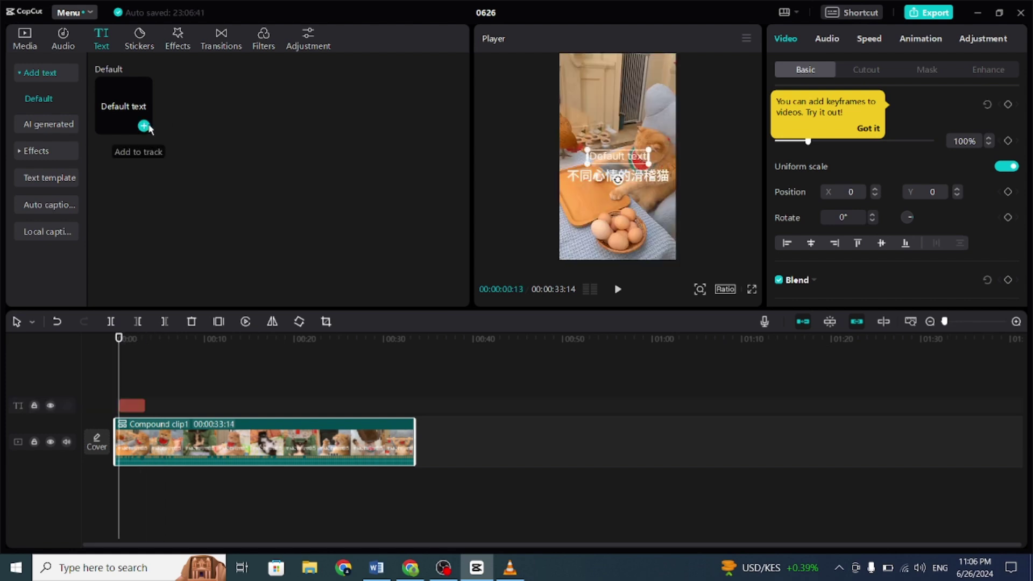
click(852, 104)
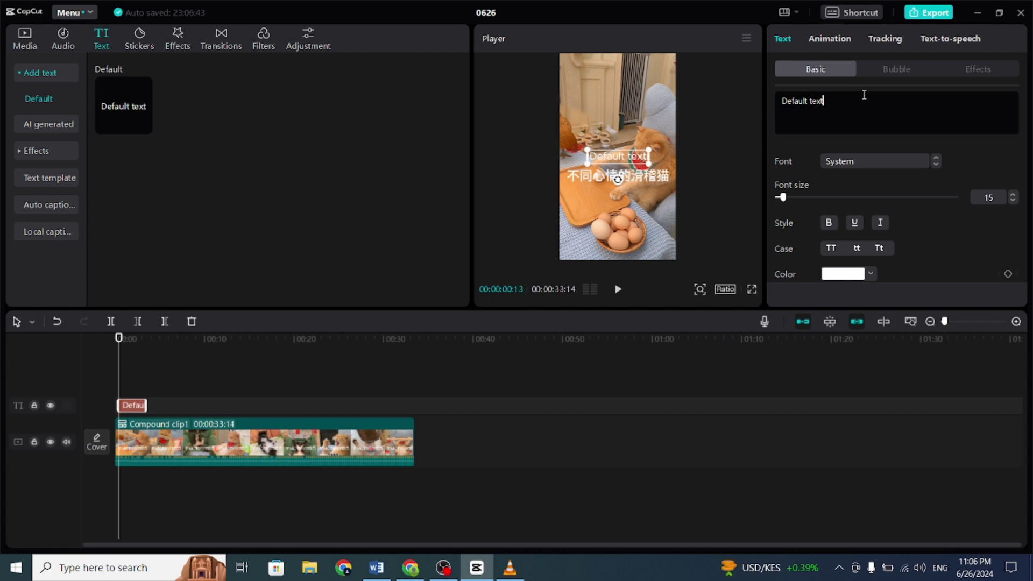
key(ctrl+v)
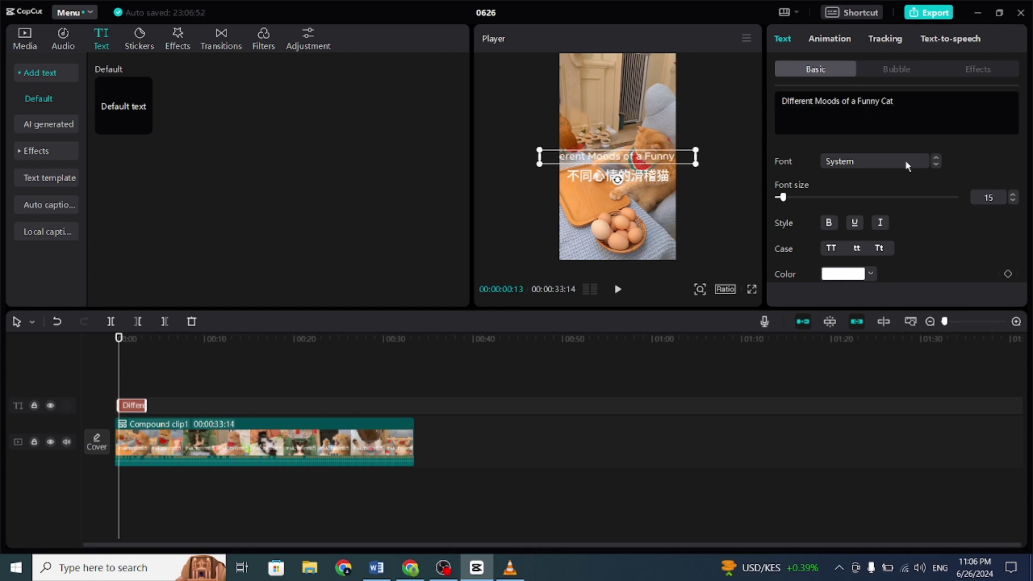
Set the cat caption's font to ZY Palette and give it a golden-yellow background.
click(909, 163)
click(866, 138)
scroll(1025, 116, down, 10)
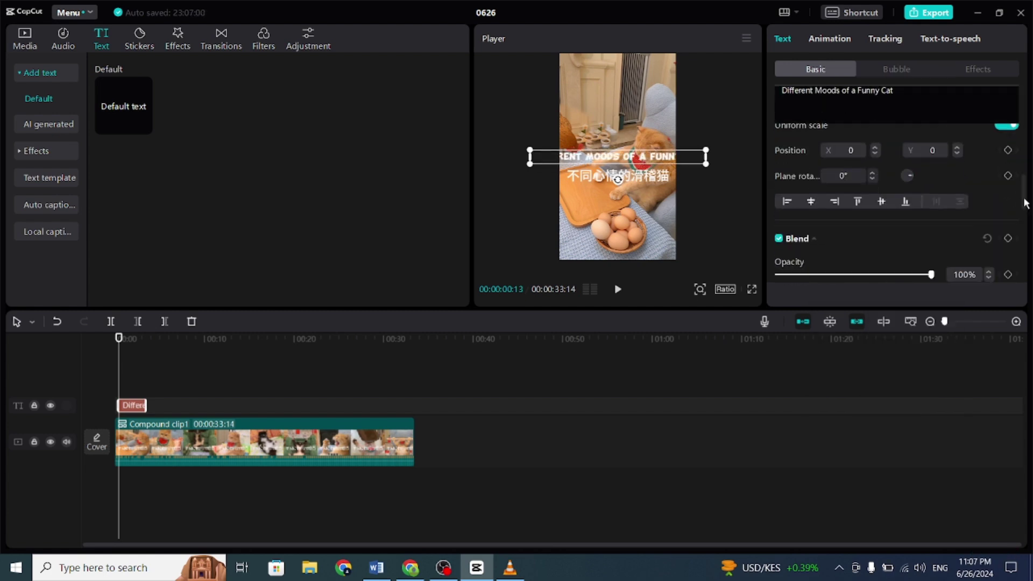
scroll(1024, 234, down, 3)
scroll(871, 231, up, 2)
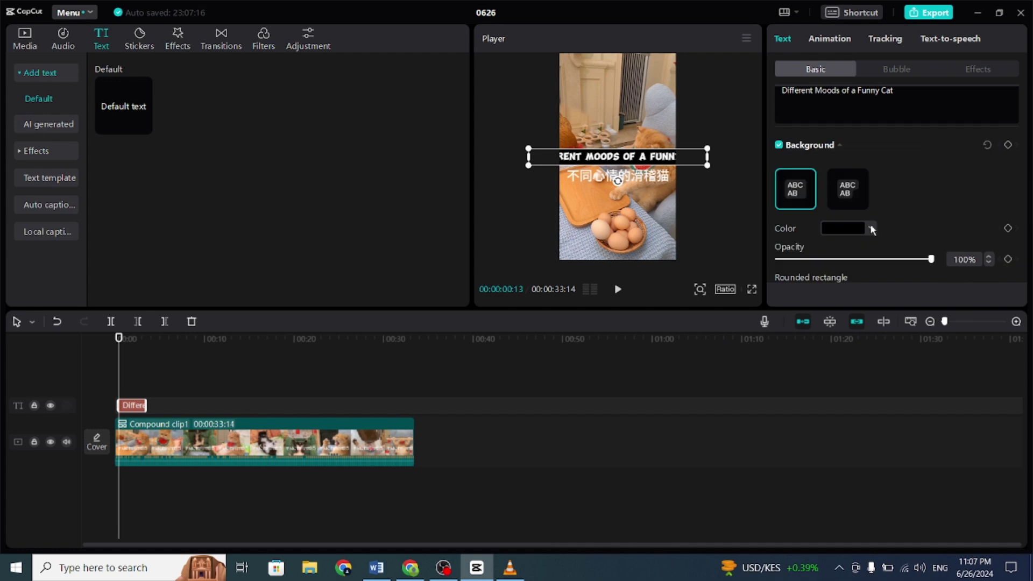
click(845, 227)
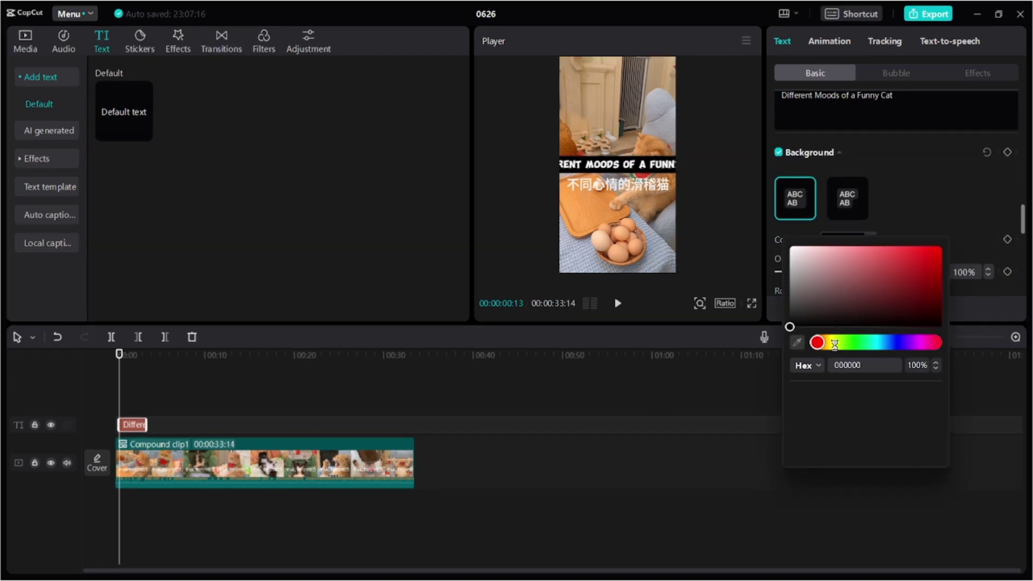
click(835, 345)
click(905, 269)
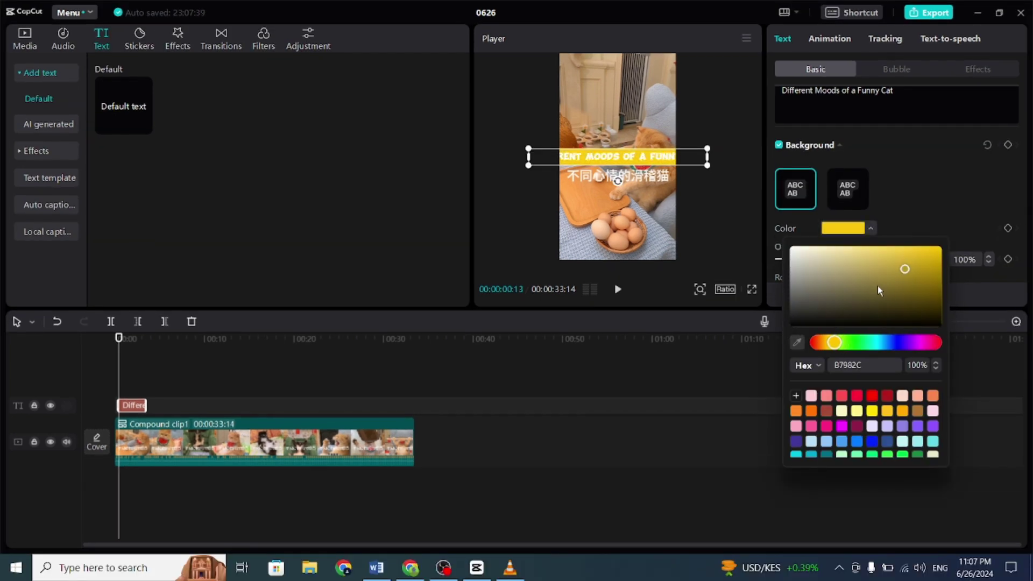
click(883, 168)
Break the cat caption after "Moods" and enlarge it to the frame's full width so it covers the Chinese text.
scroll(882, 177, up, 5)
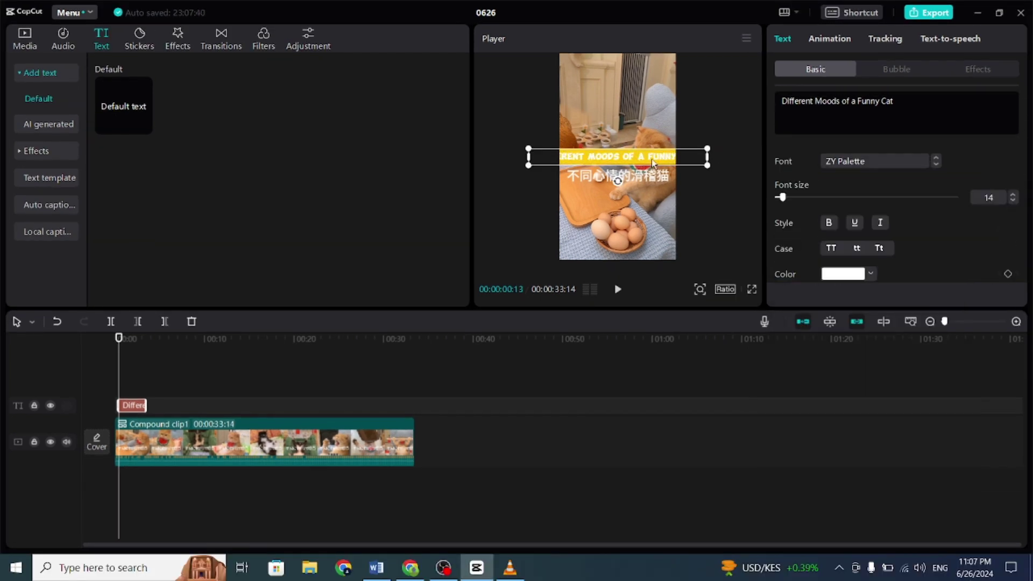
key(Return)
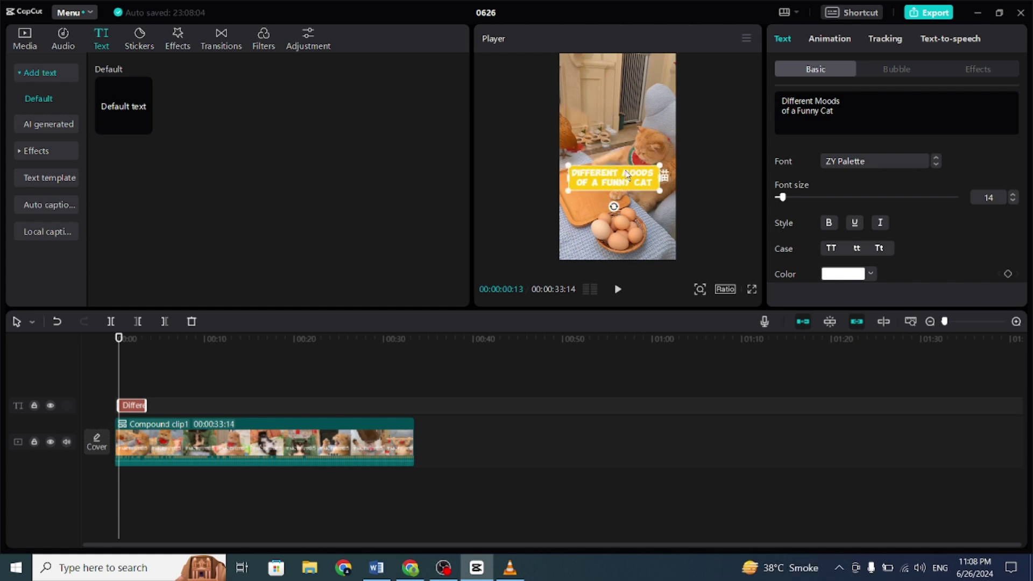
drag(665, 175, 677, 173)
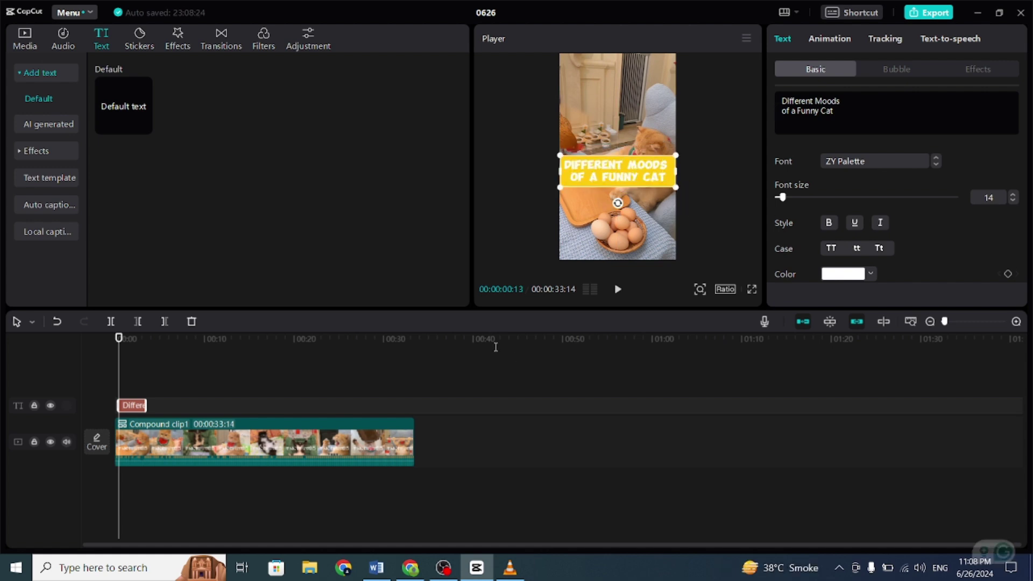
Extend the cat caption's clip to the end of the video and look through its entrance animations.
drag(386, 405, 417, 405)
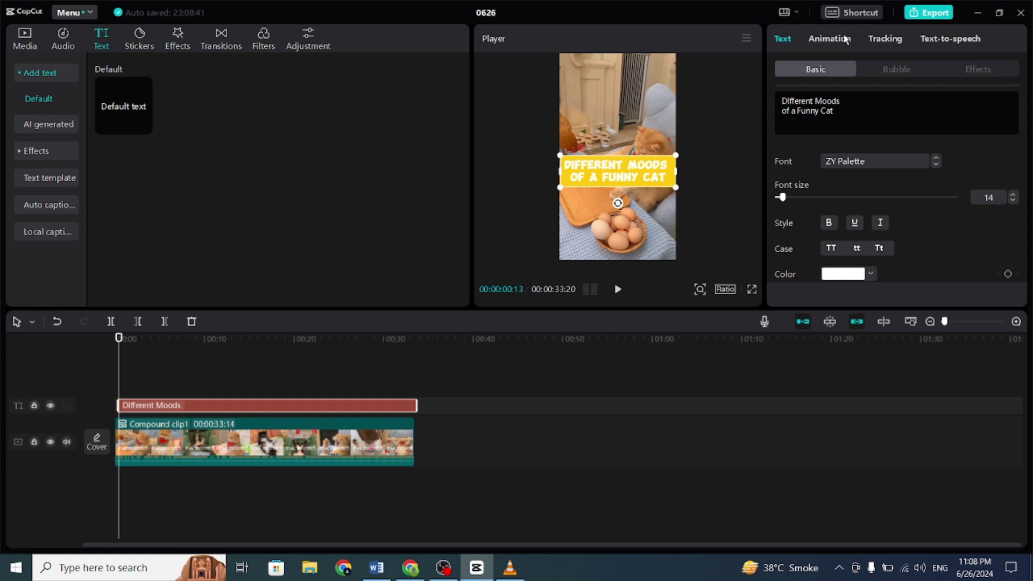
click(846, 40)
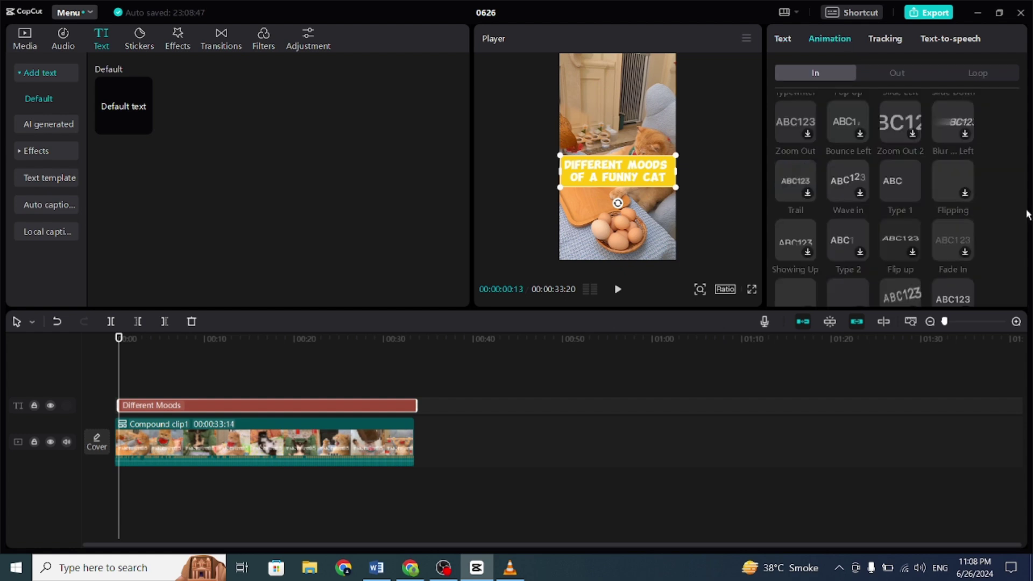
scroll(848, 136, up, 3)
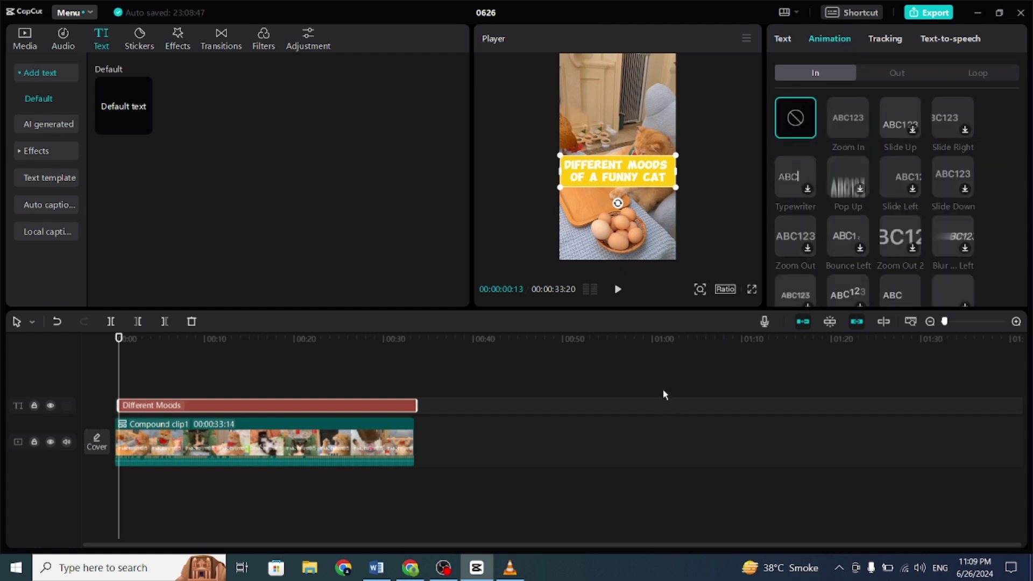
Mute the cat compound clip by lowering its volume to the minimum.
click(323, 450)
click(827, 38)
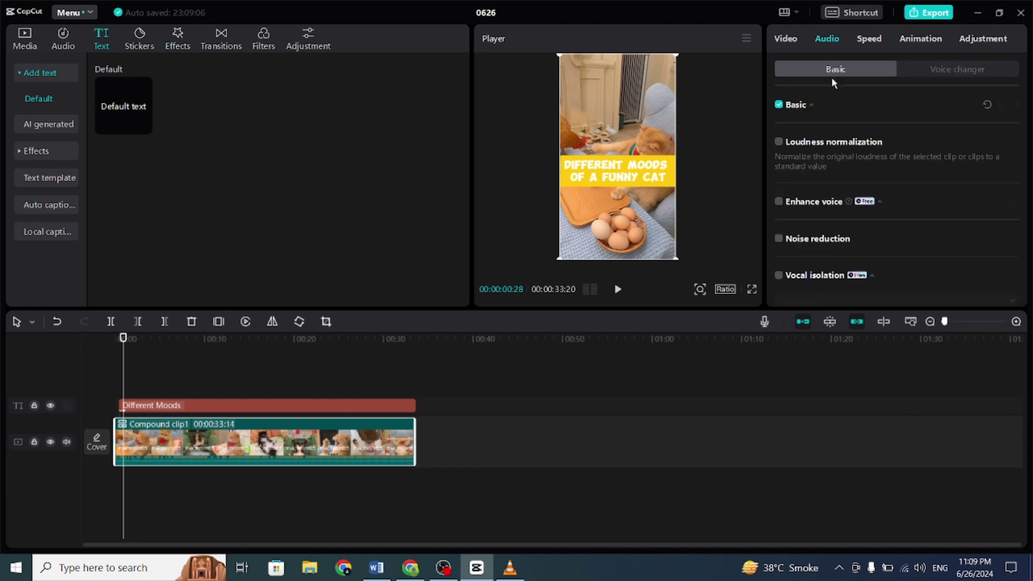
click(780, 142)
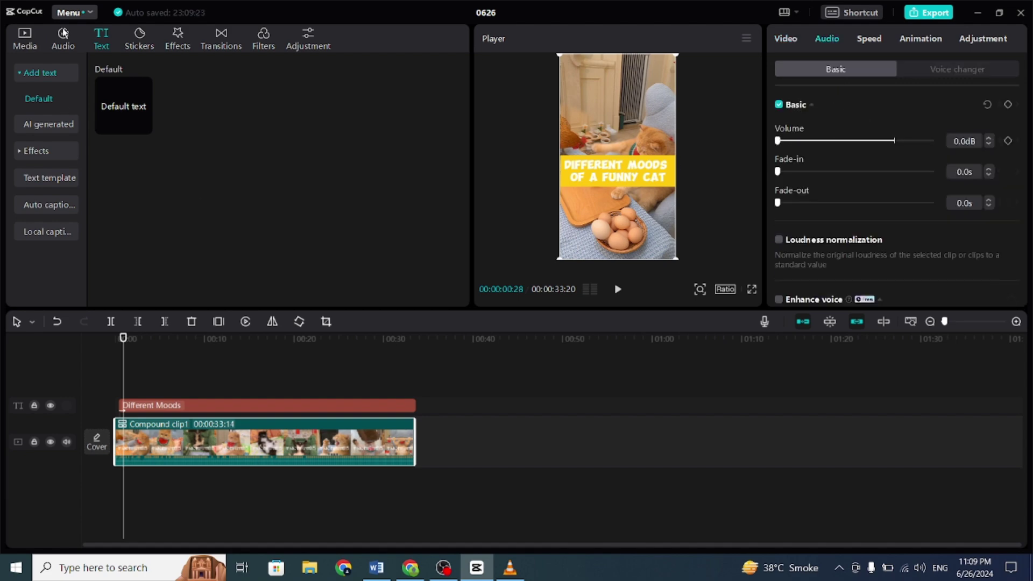
Preview the music track "A clumsy recorder BGM for funny videos(1473401)" and add it to the timeline below the cat video.
click(63, 33)
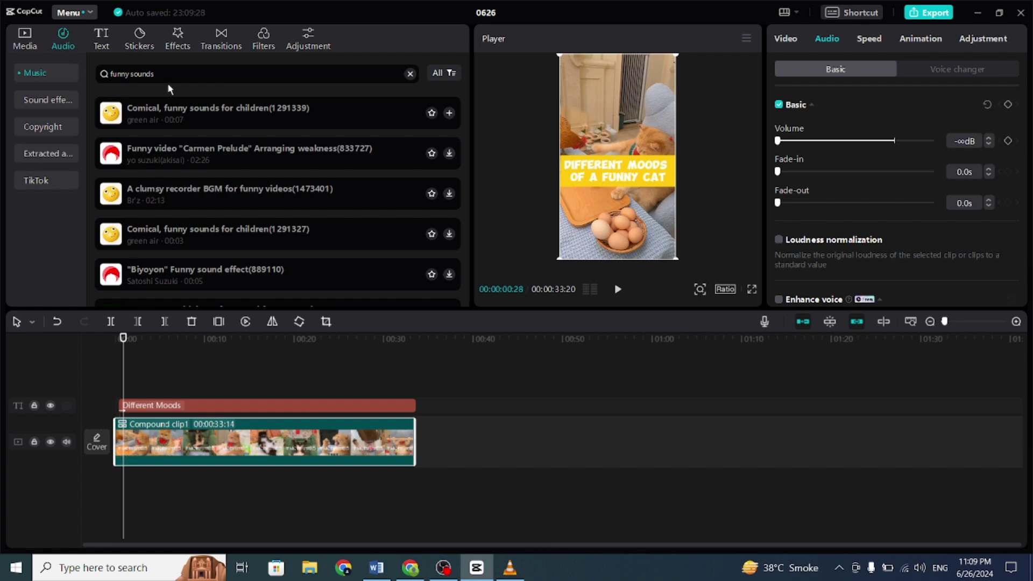
click(124, 208)
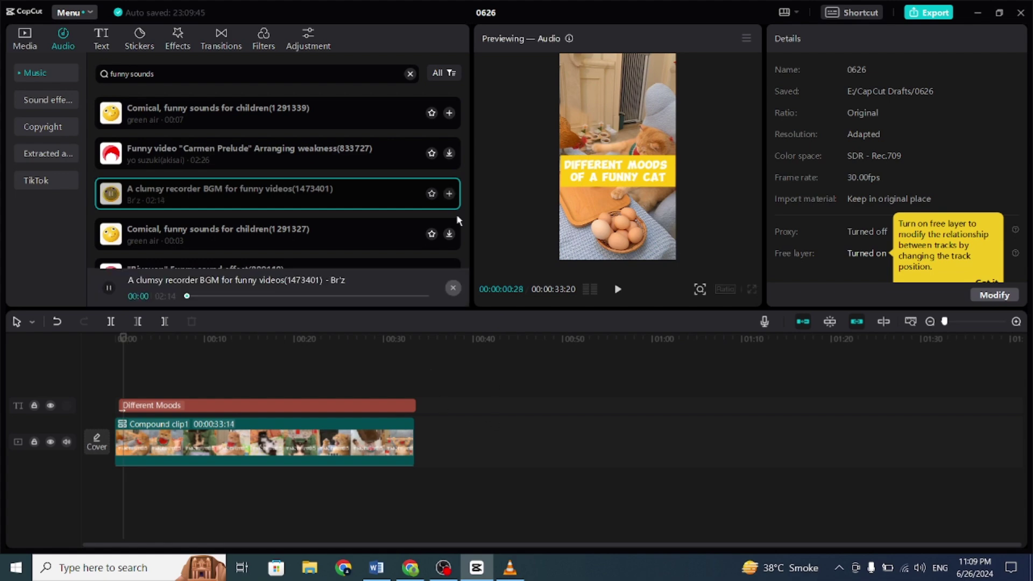
click(449, 194)
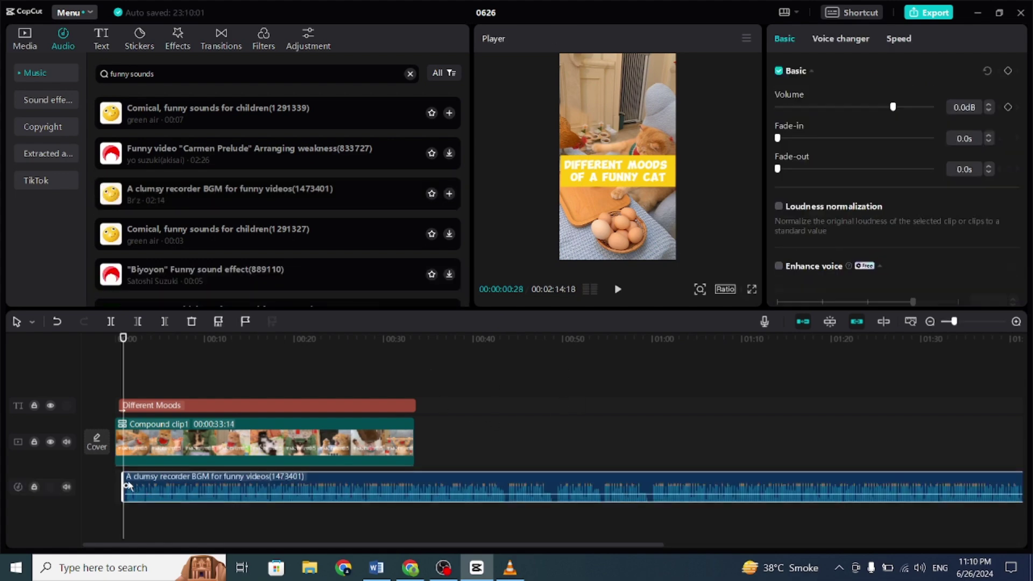
Trim the recorder music to the end of the cat video, deleting the excess, and start exporting the project.
click(426, 339)
click(417, 339)
key(ctrl+b)
click(526, 485)
key(Delete)
click(126, 339)
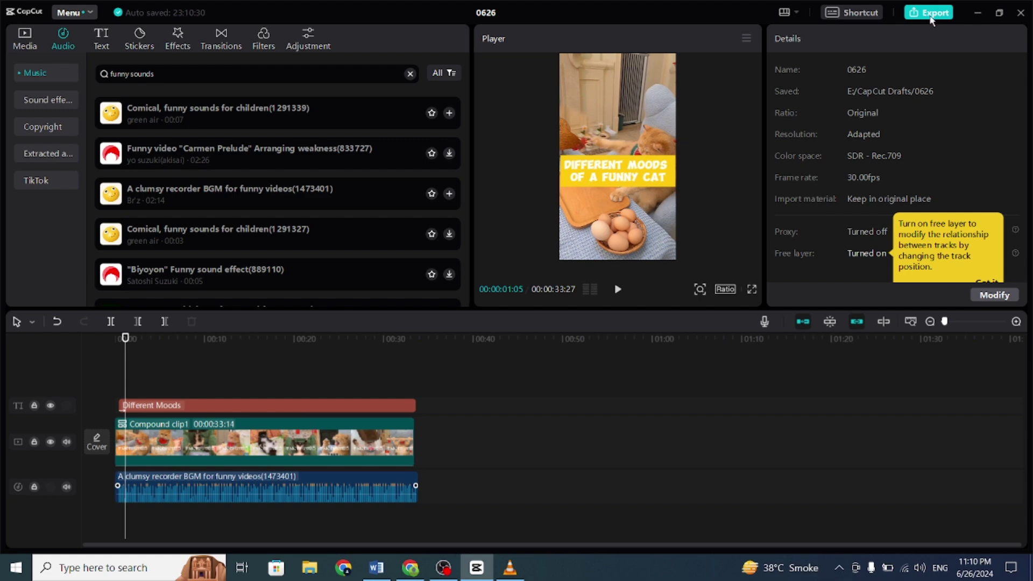
click(930, 13)
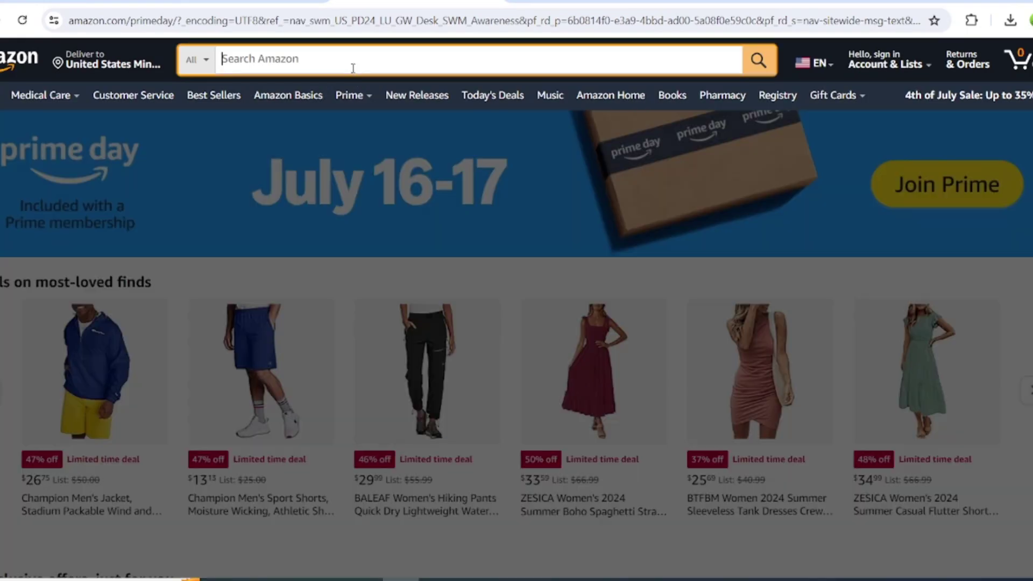
On the Amazon website, search for "pet products" and browse through the results.
text(pet products)
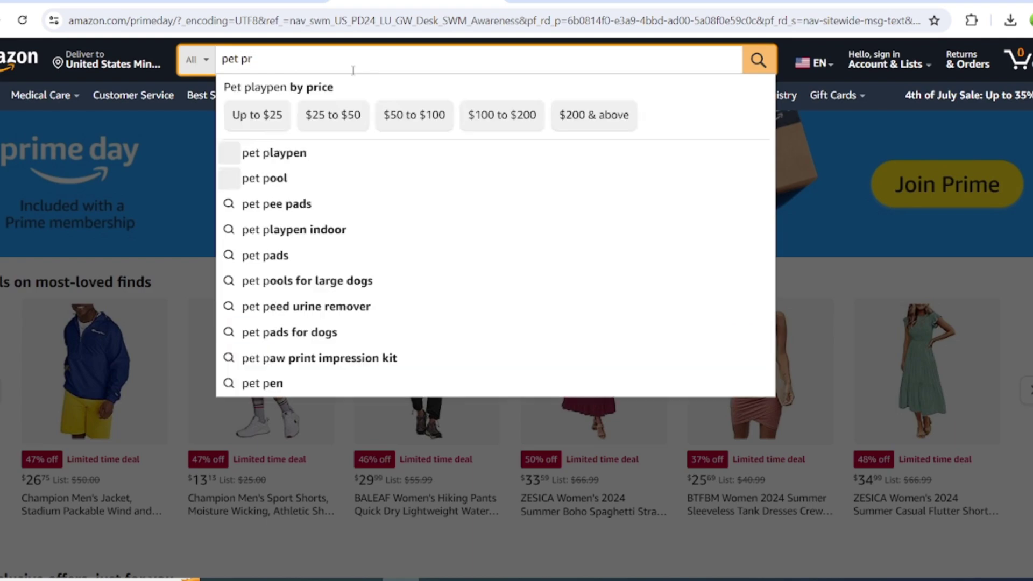
key(Return)
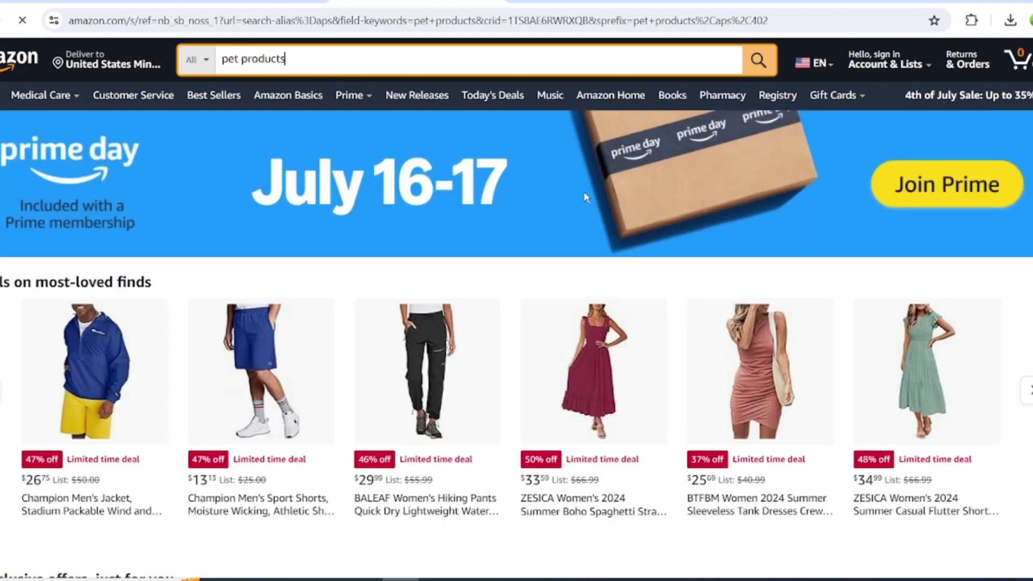
scroll(551, 323, down, 7)
scroll(517, 308, down, 18)
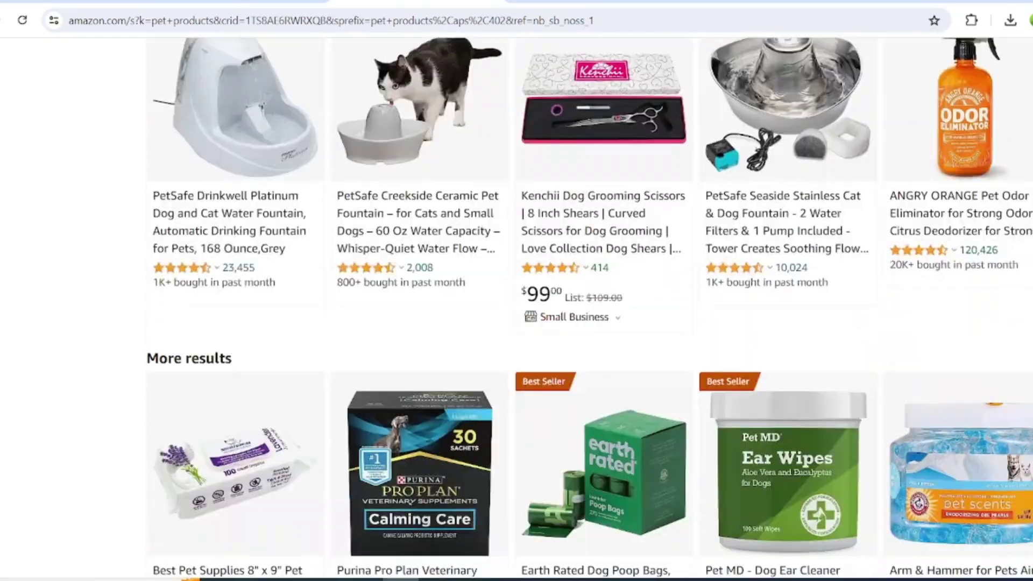
scroll(782, 161, down, 13)
Open the neabot Neakasa P1 Pro pet grooming kit's product page and look through its details.
click(782, 160)
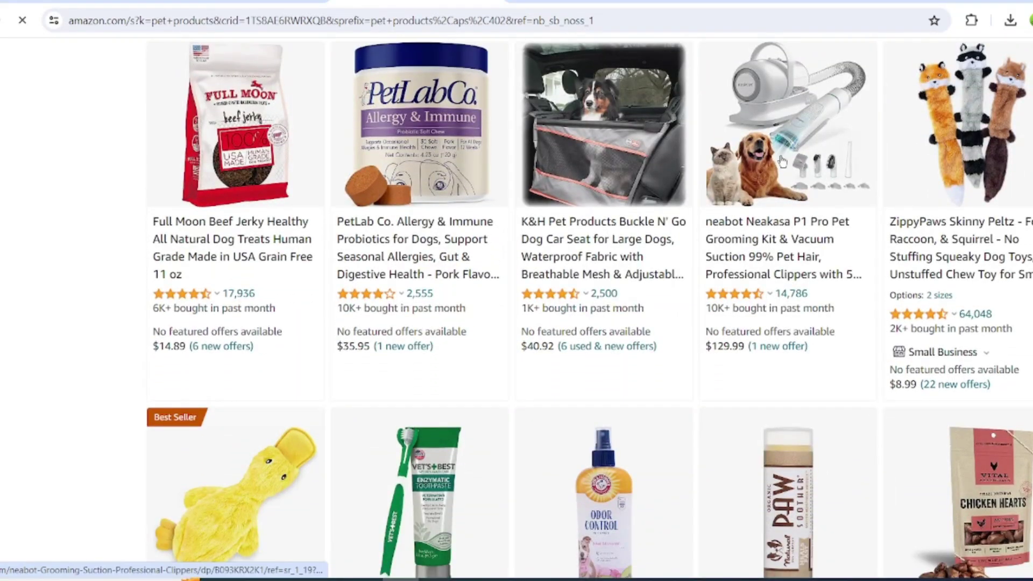
scroll(782, 161, down, 2)
scroll(516, 308, down, 20)
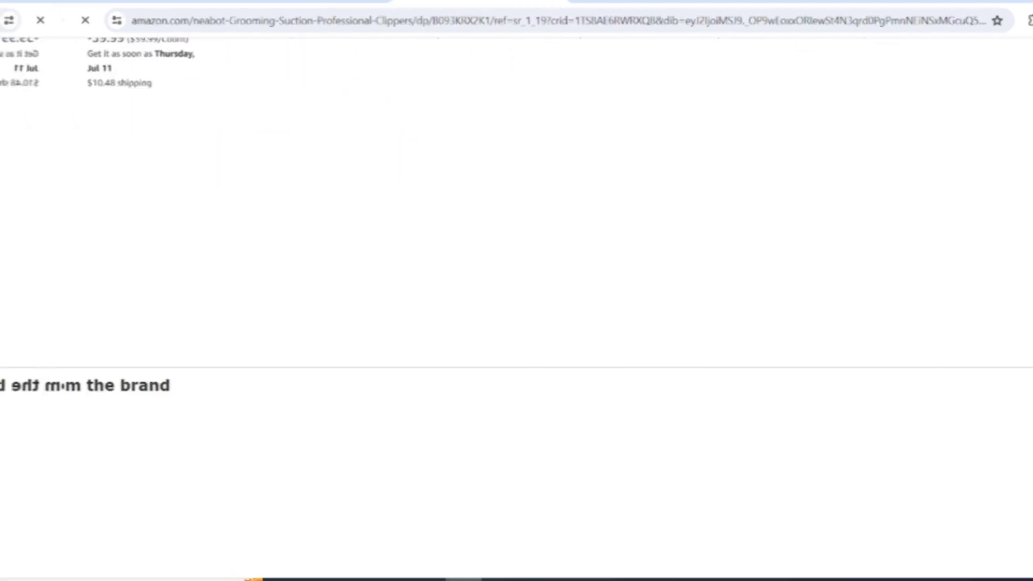